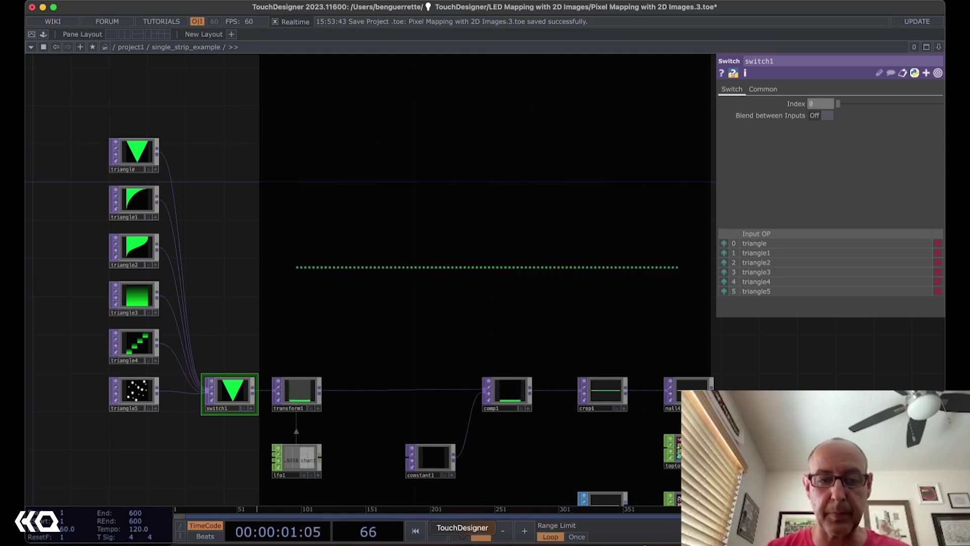
pyautogui.moveTo(448, 320); pyautogui.dragTo(445, 302)
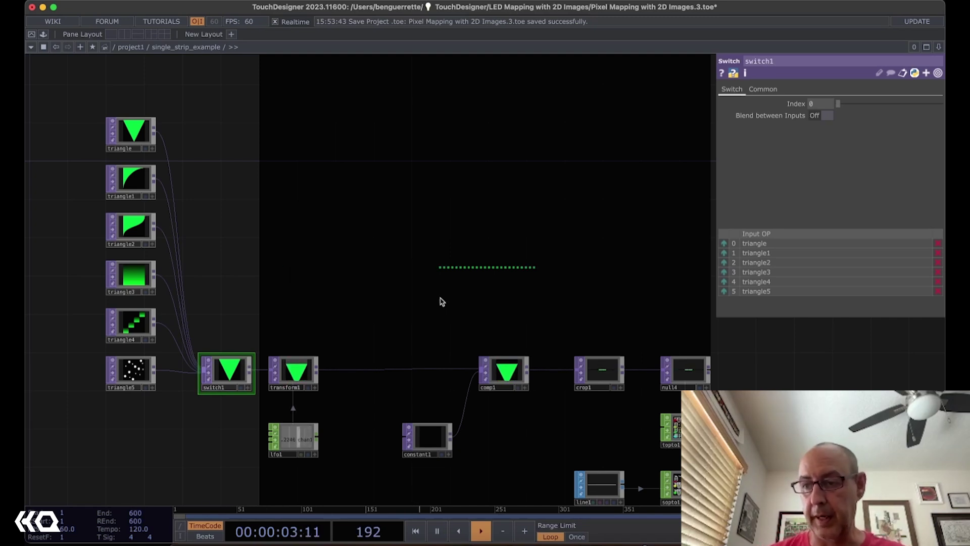
pyautogui.moveTo(338, 277); pyautogui.dragTo(319, 272, button='middle')
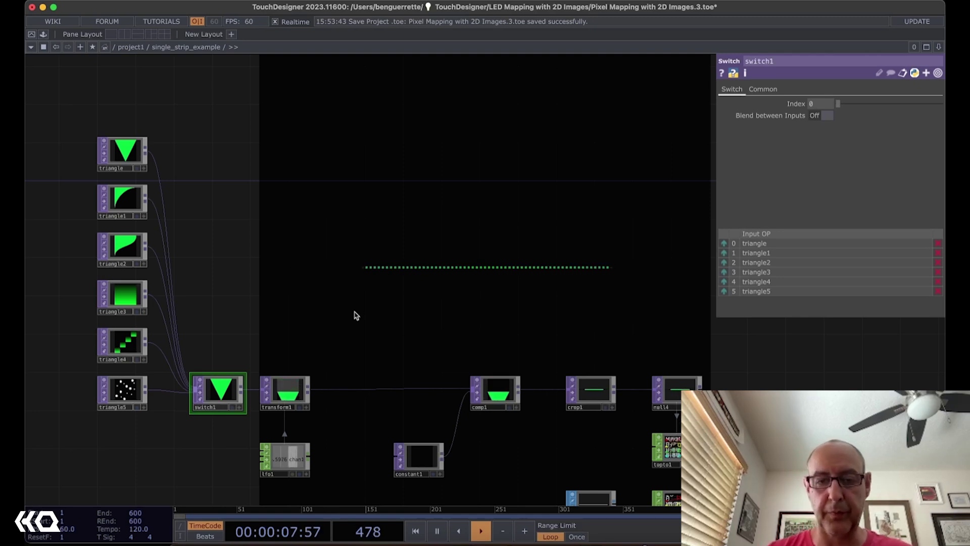
pyautogui.moveTo(320, 310); pyautogui.dragTo(397, 266)
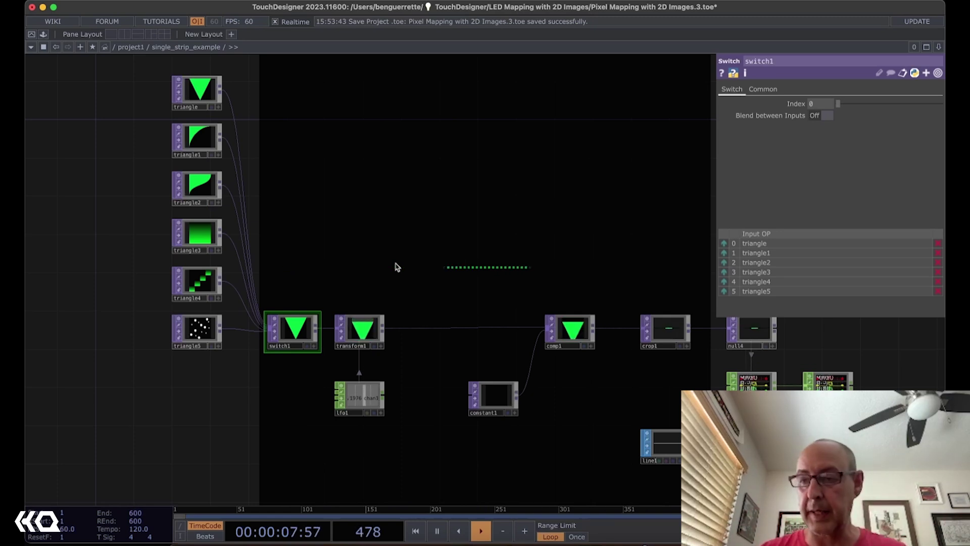
pyautogui.moveTo(373, 253); pyautogui.dragTo(342, 282)
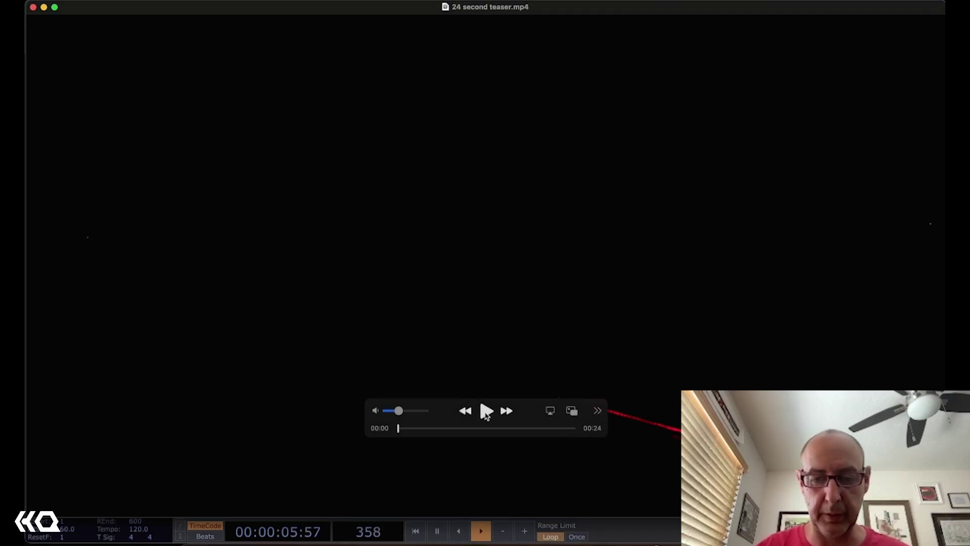
# - Play the 24 second teaser.mp4 video, pause it on the TETRALUME title, and minimize the player window
pyautogui.click(486, 411)
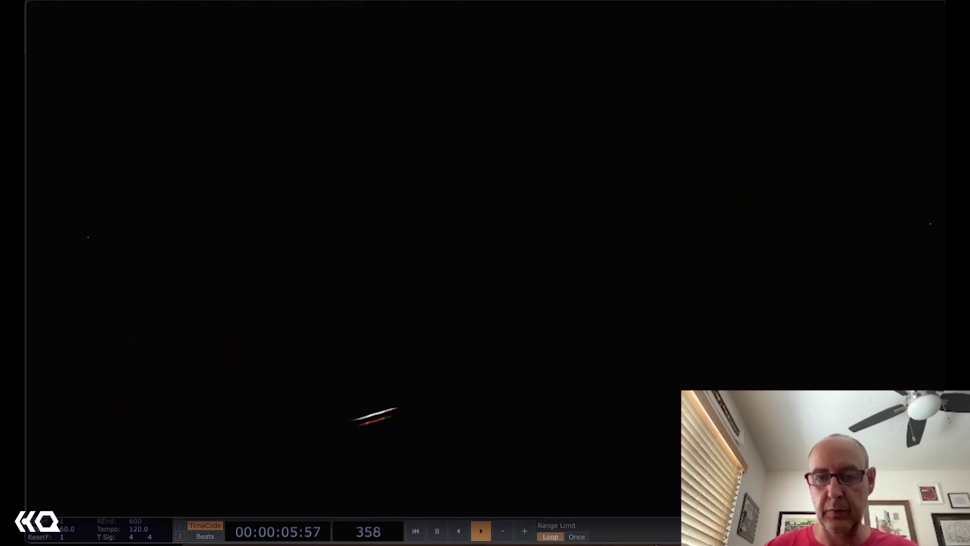
pyautogui.moveTo(613, 413)
pyautogui.click(486, 412)
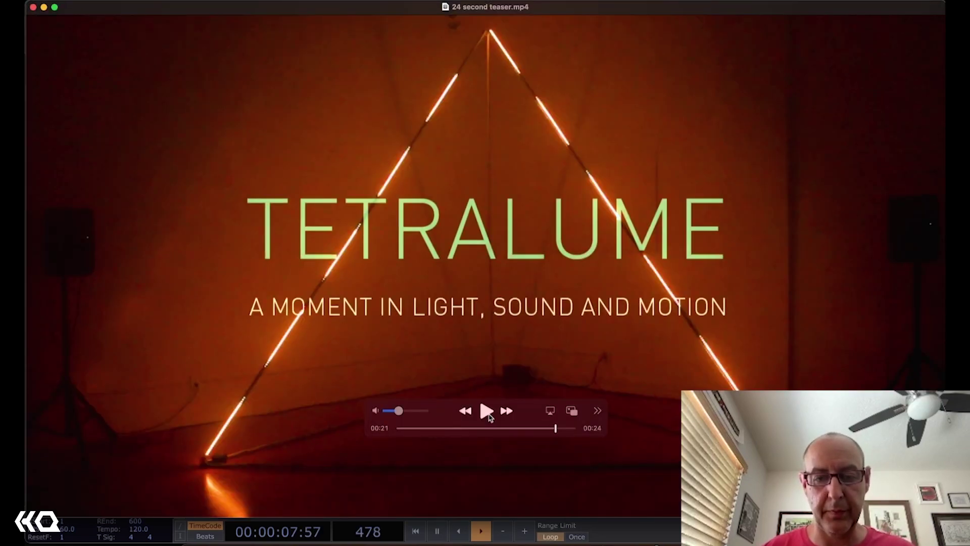
pyautogui.click(44, 8)
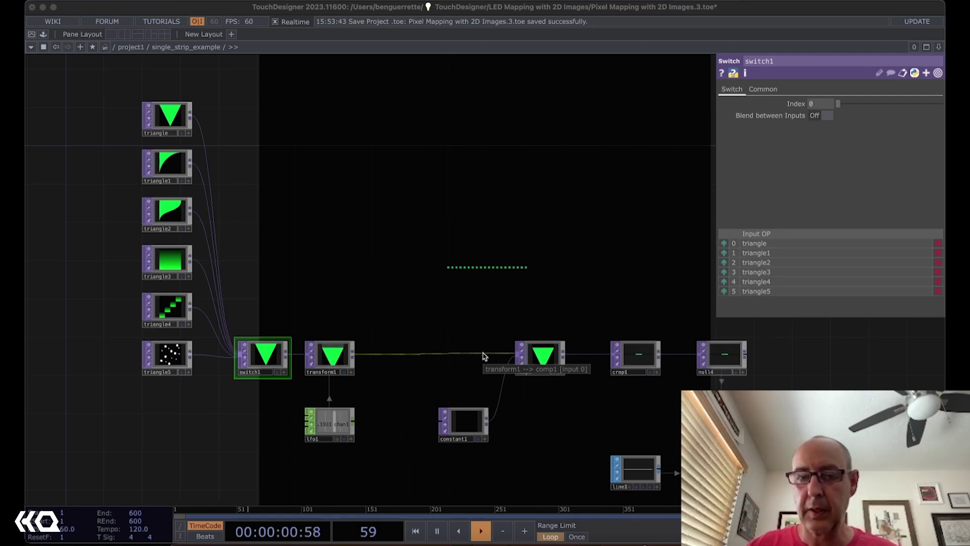
# - Switch to the playmodes.com page in Safari, play the Cluster – Day For Night video, skip ahead to about 0:17, and pause it
pyautogui.moveTo(435, 320); pyautogui.dragTo(415, 336)
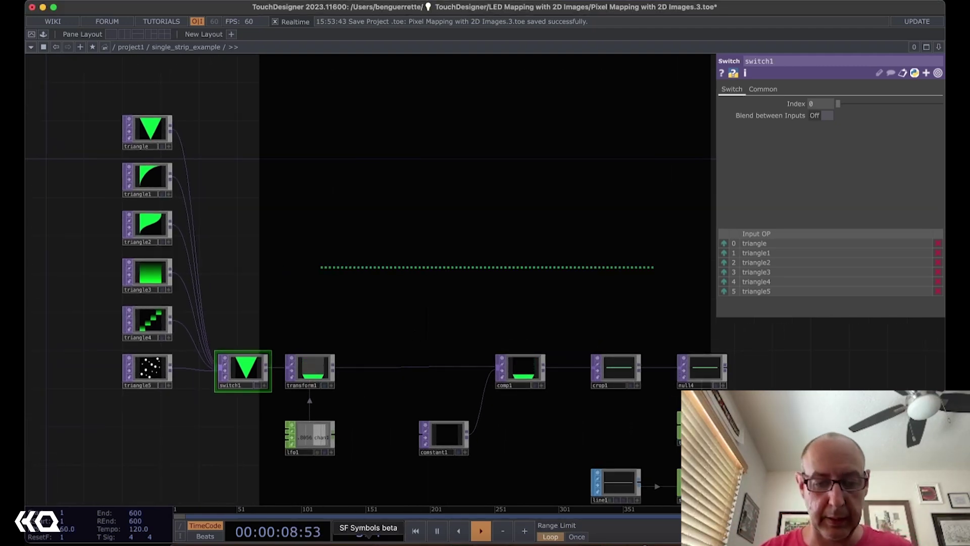
pyautogui.click(228, 543)
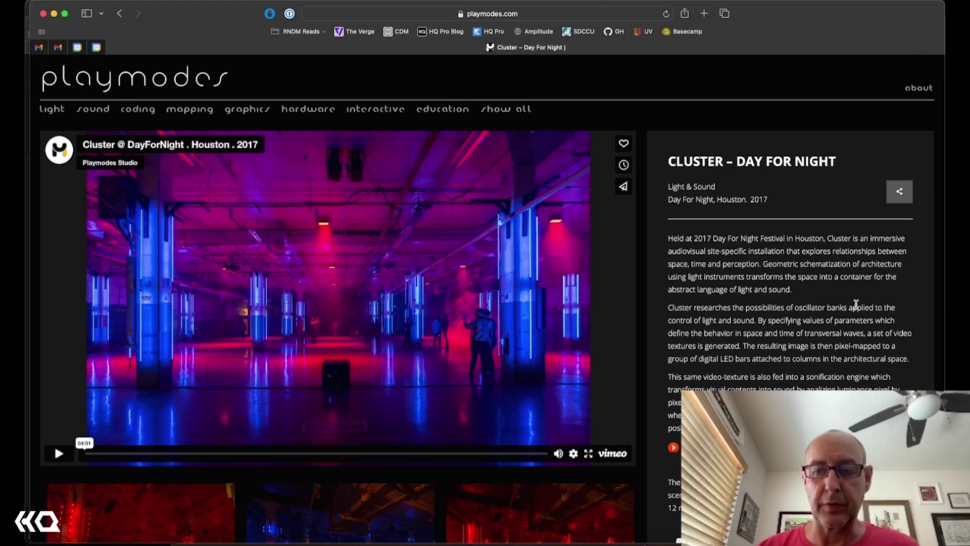
pyautogui.scroll(-2, 801, 334)
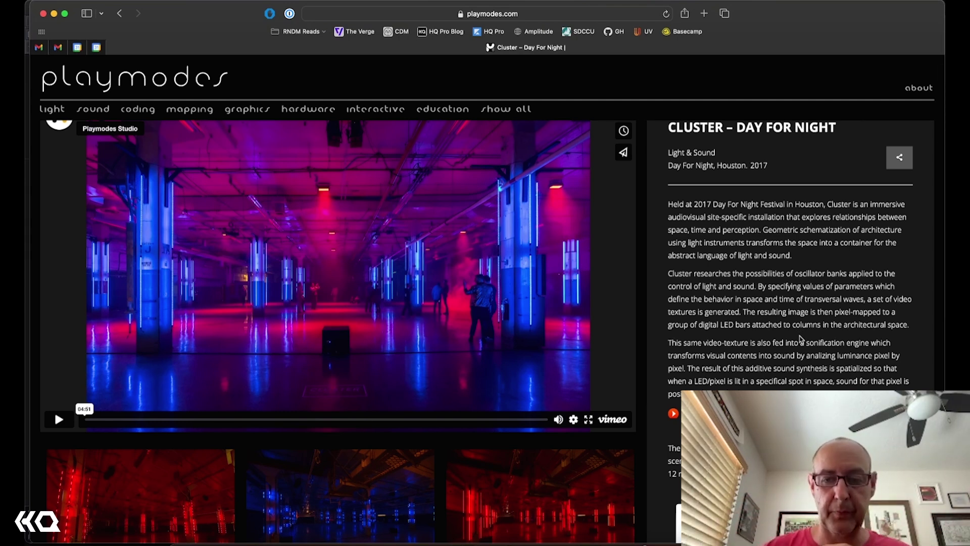
pyautogui.click(58, 419)
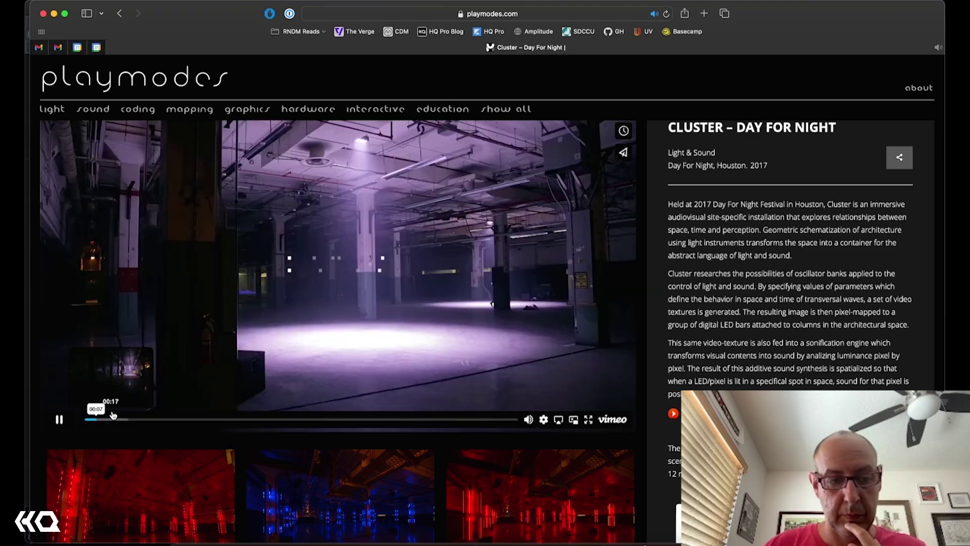
pyautogui.click(113, 419)
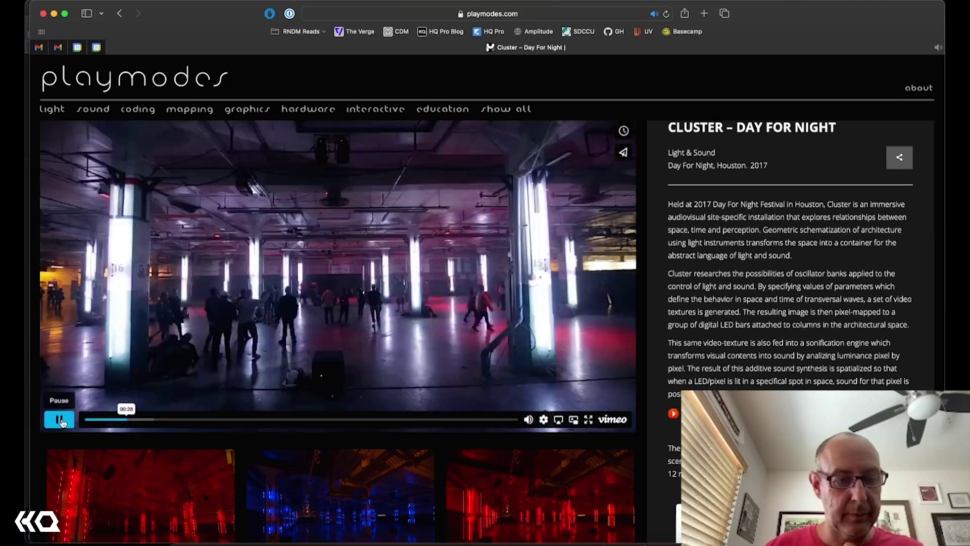
pyautogui.click(63, 420)
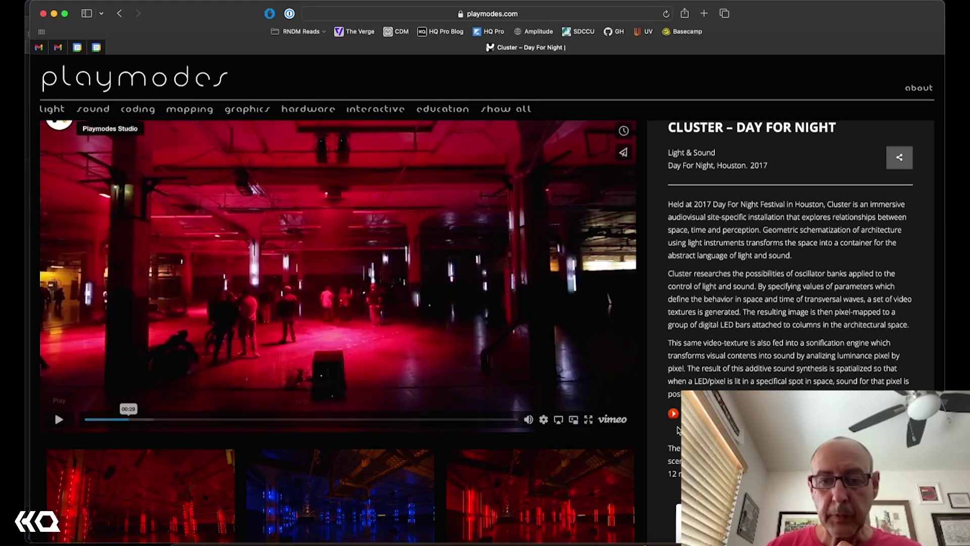
# - Enlarge two screenshots in the Cluster gallery that pair simulated LED columns with their black-and-white pixel textures, closing each after viewing
pyautogui.scroll(-2, 815, 381)
pyautogui.scroll(-10, 815, 381)
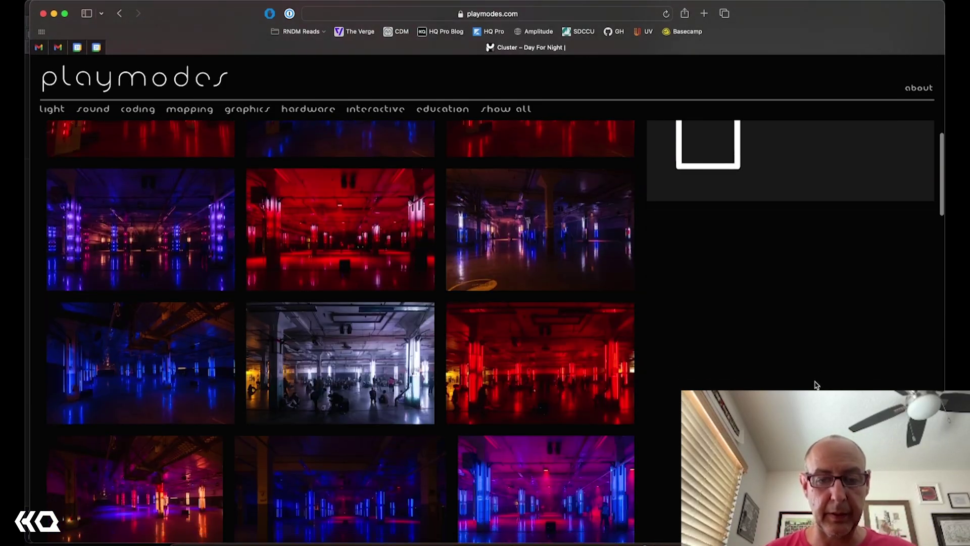
pyautogui.scroll(-5, 815, 384)
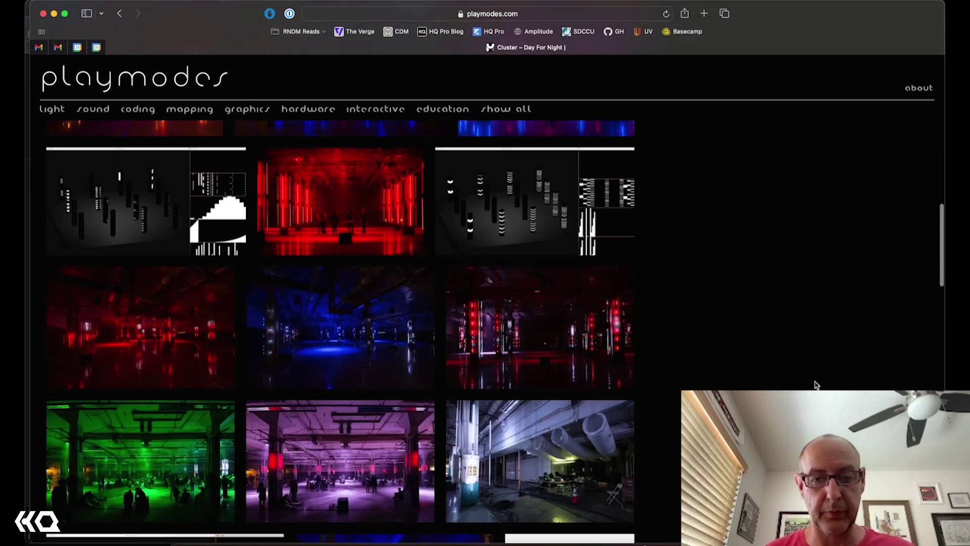
pyautogui.click(113, 208)
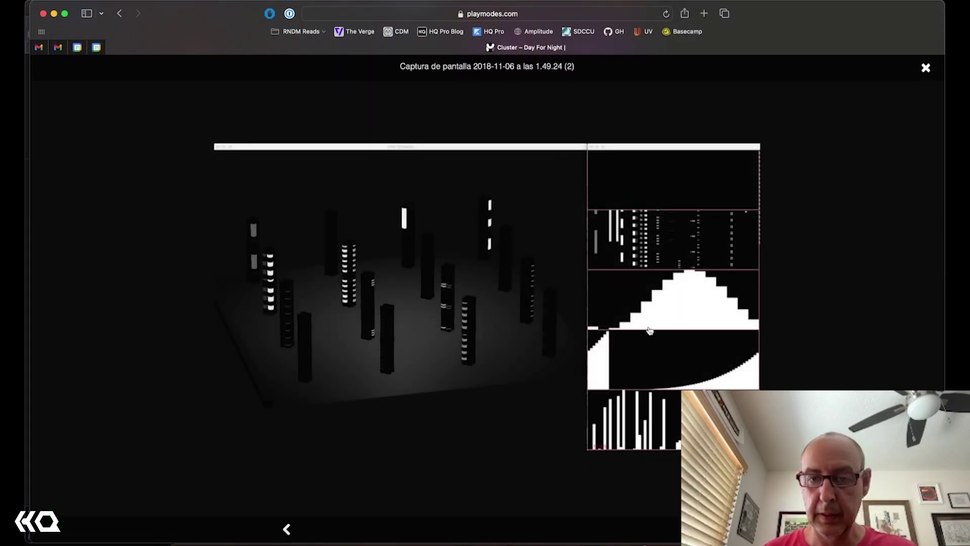
pyautogui.click(926, 69)
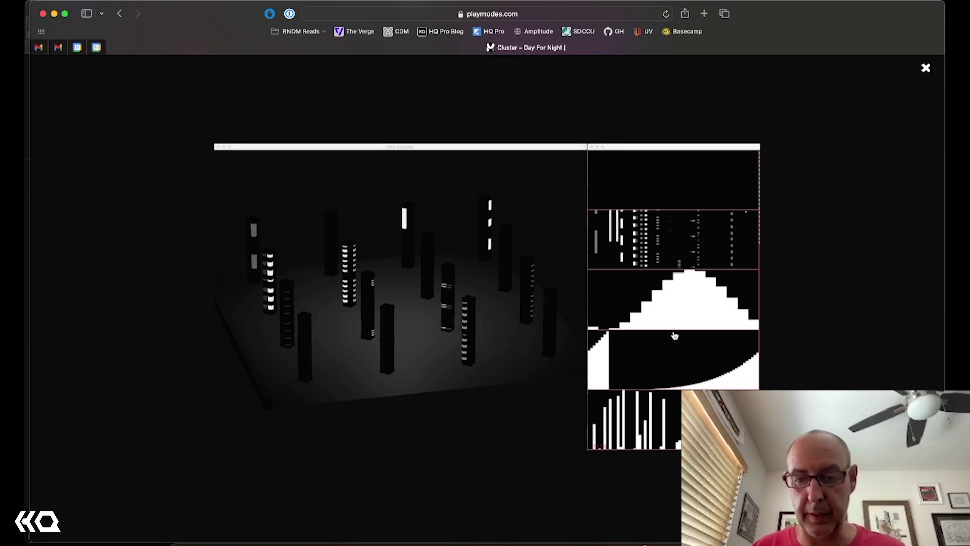
pyautogui.click(926, 70)
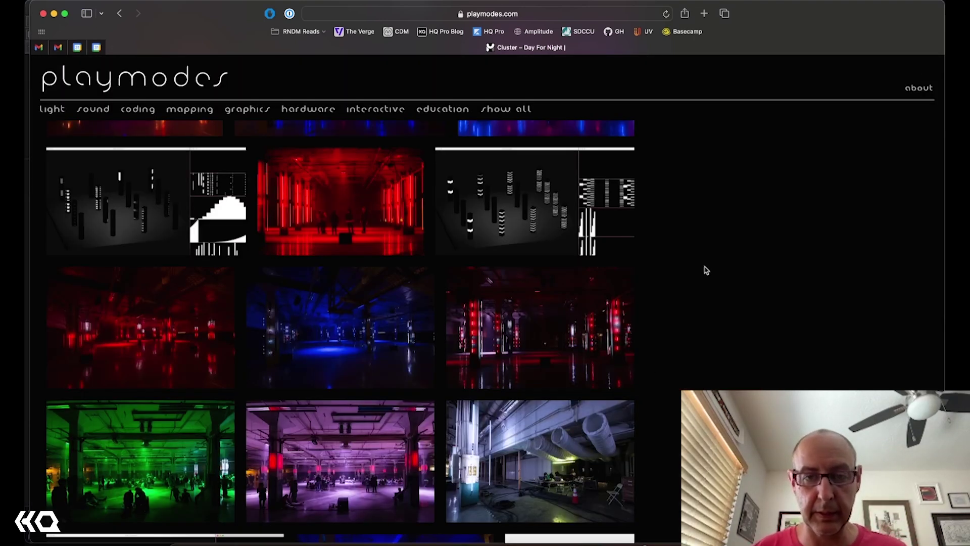
pyautogui.click(570, 236)
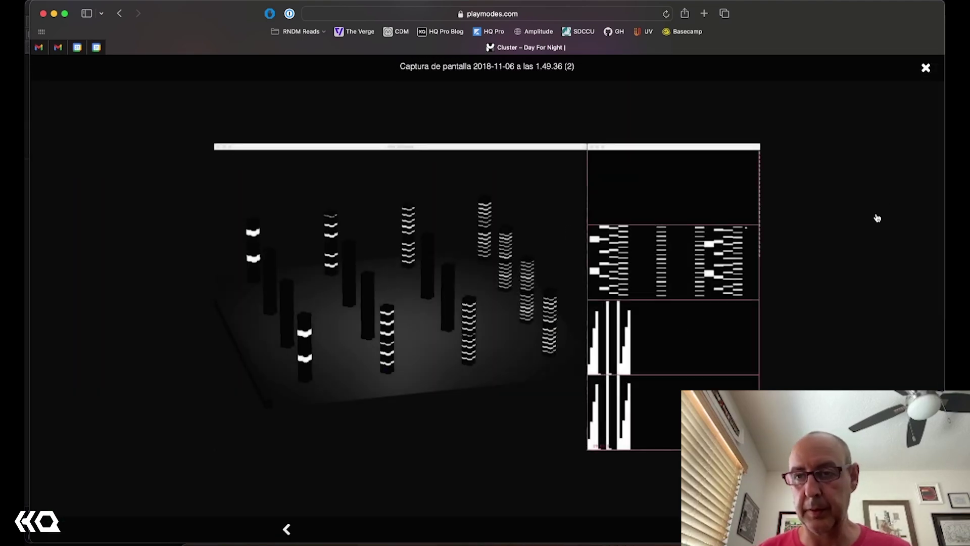
pyautogui.click(926, 68)
# - Look through the rest of the Cluster image gallery down to the end of the page
pyautogui.scroll(-15, 723, 369)
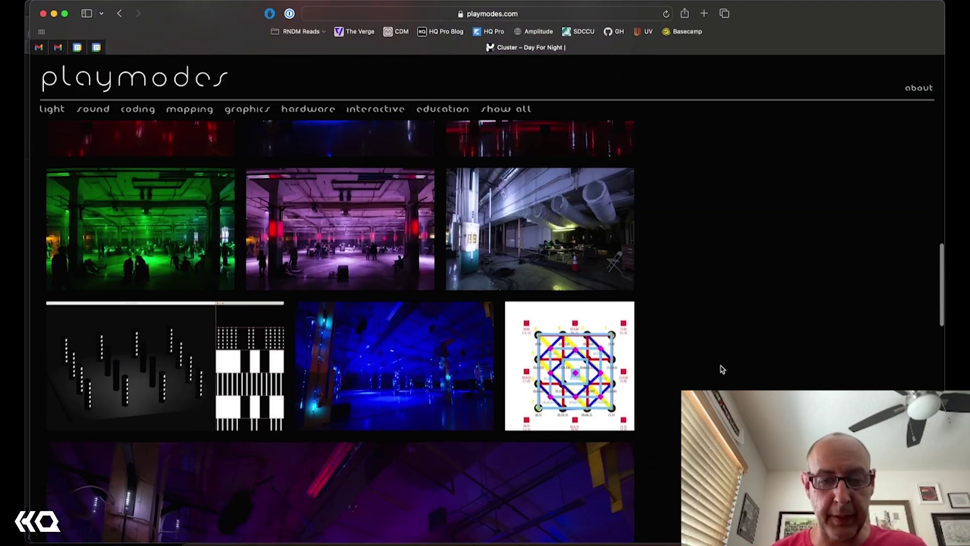
pyautogui.scroll(-4, 723, 369)
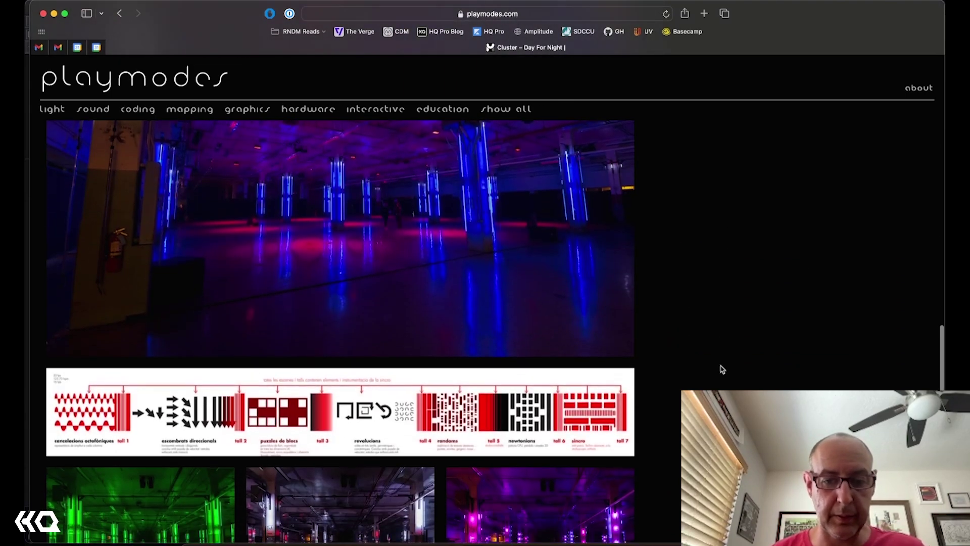
pyautogui.scroll(-8, 723, 370)
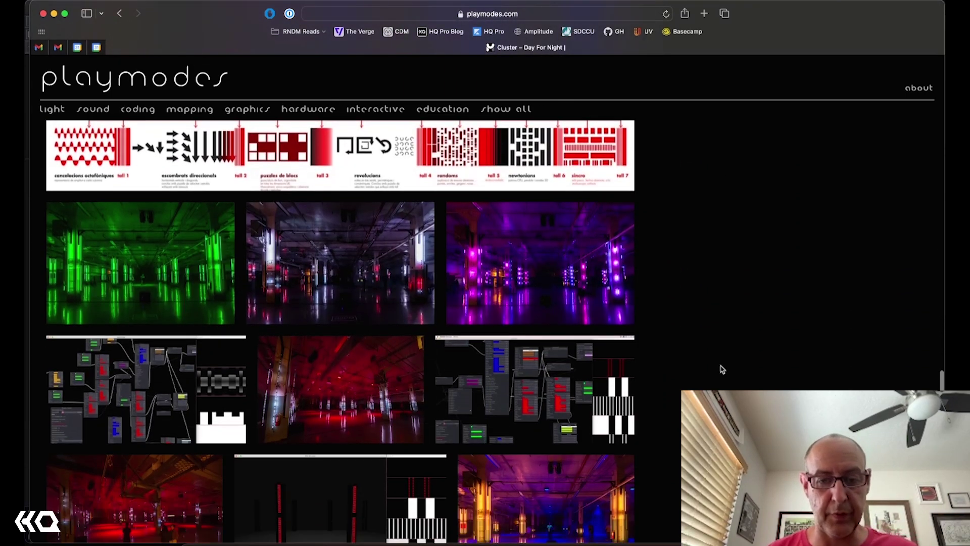
pyautogui.scroll(-5, 723, 369)
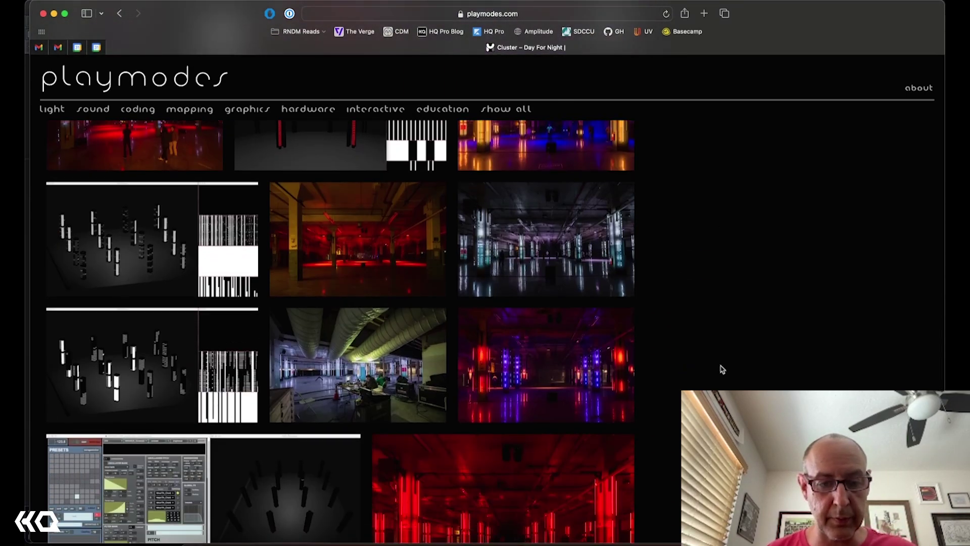
pyautogui.scroll(-3, 722, 369)
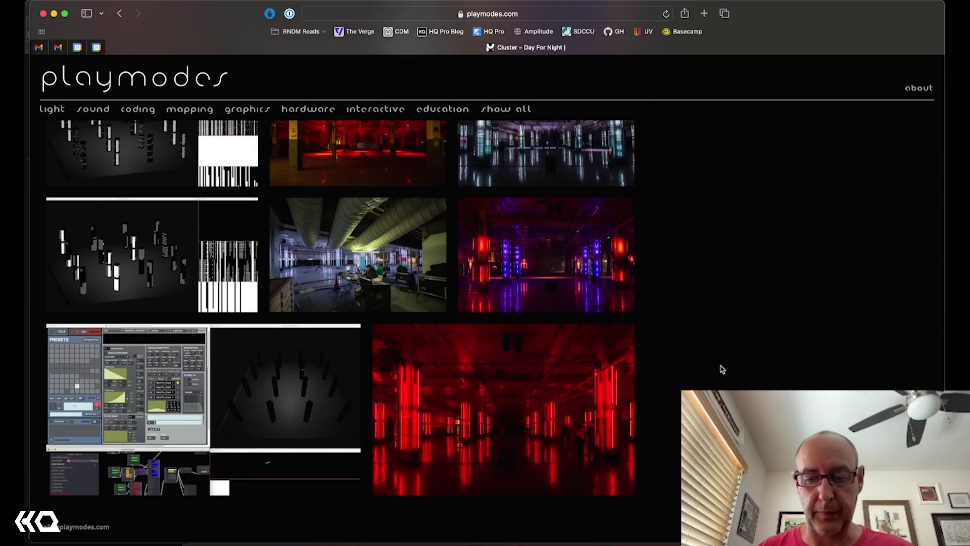
# - Switch back to TouchDesigner and show the parameters of the transform1 operator to inspect its vertical translate expression
pyautogui.click(474, 539)
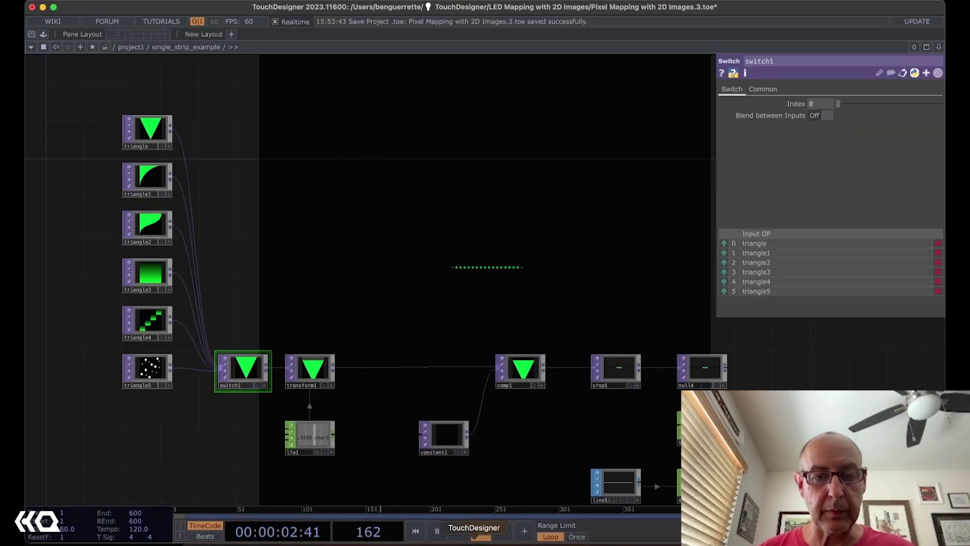
pyautogui.scroll(-1, 244, 234)
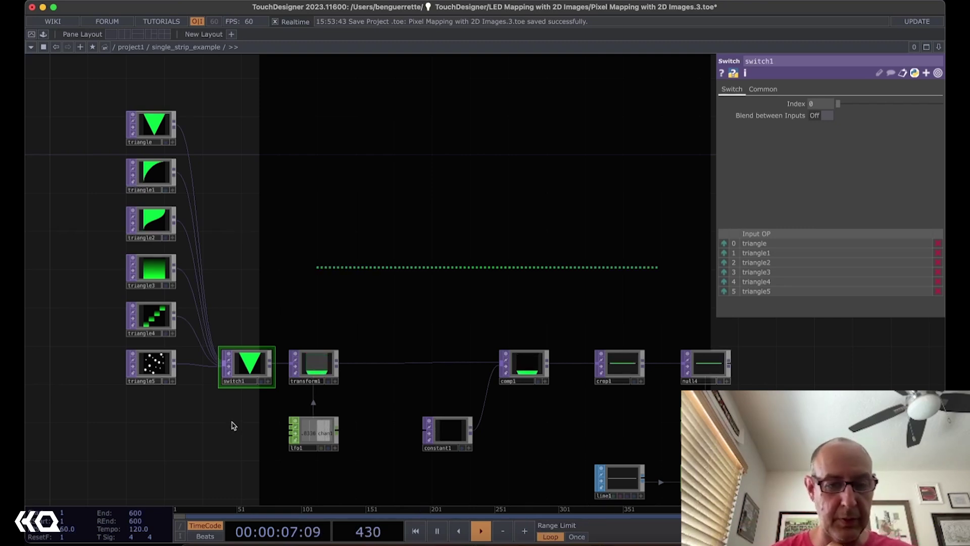
pyautogui.scroll(5, 232, 422)
pyautogui.moveTo(448, 348); pyautogui.dragTo(335, 362)
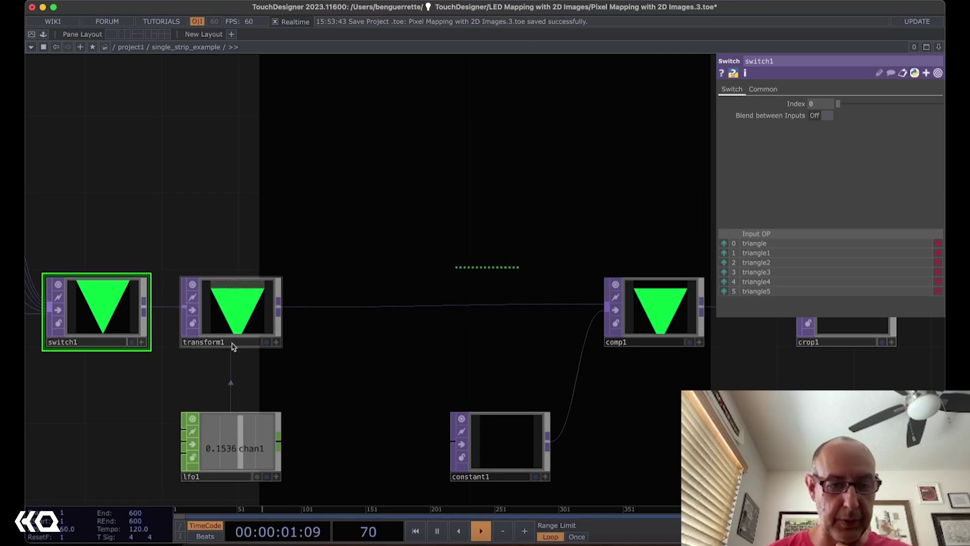
pyautogui.click(242, 324)
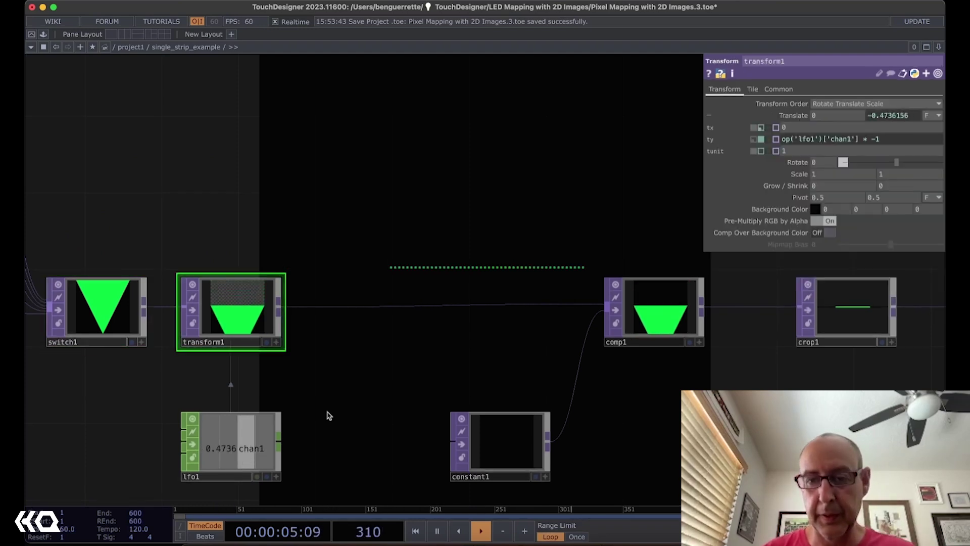
pyautogui.scroll(-2, 328, 416)
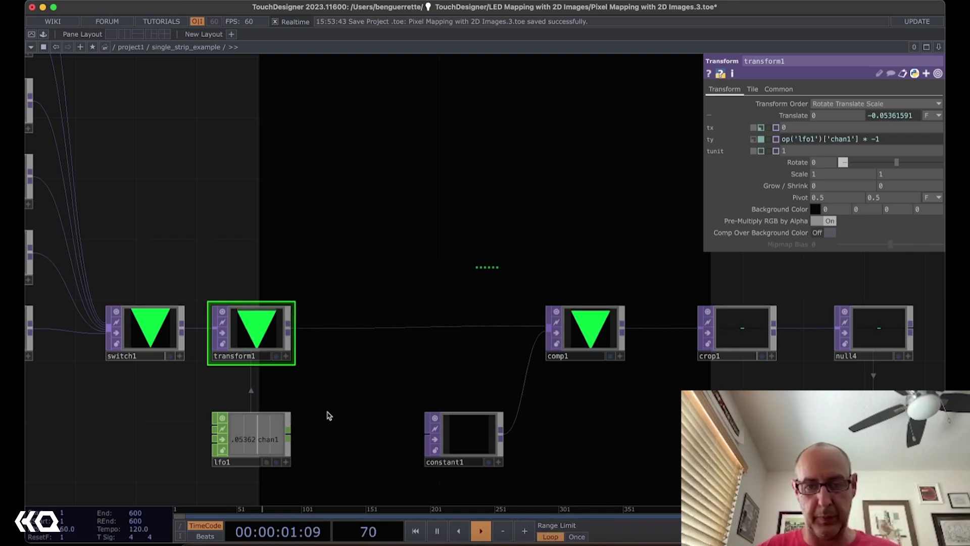
pyautogui.moveTo(100, 430); pyautogui.dragTo(167, 439)
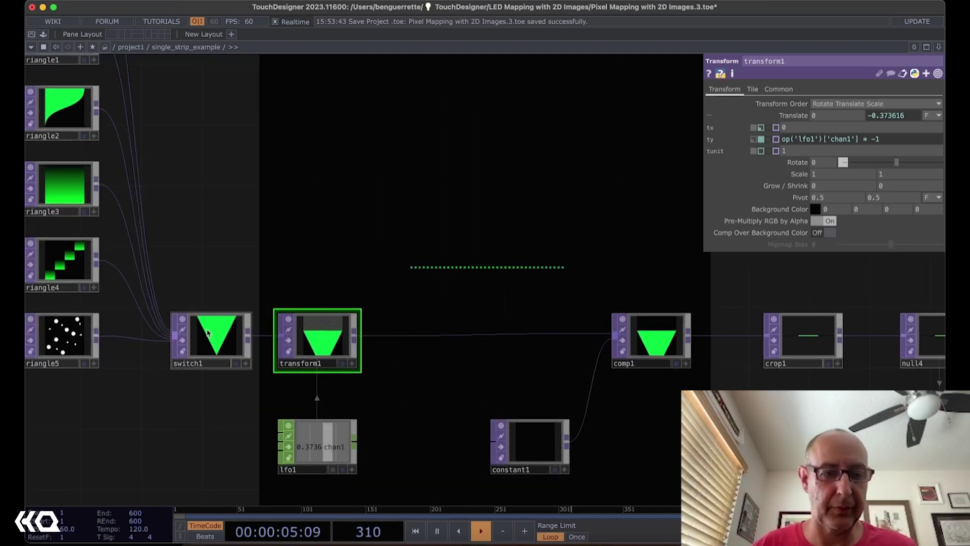
pyautogui.scroll(5, 226, 284)
pyautogui.scroll(-3, 225, 253)
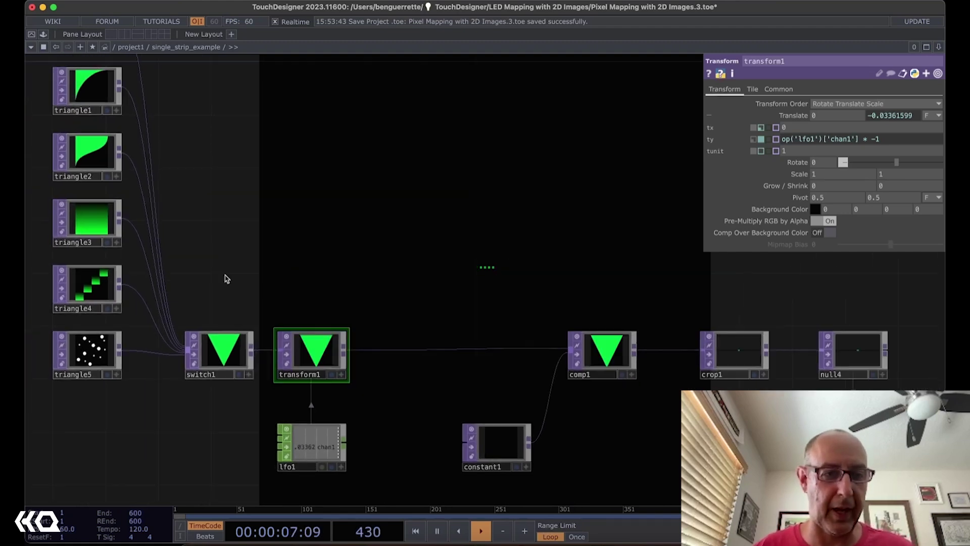
pyautogui.scroll(4, 228, 228)
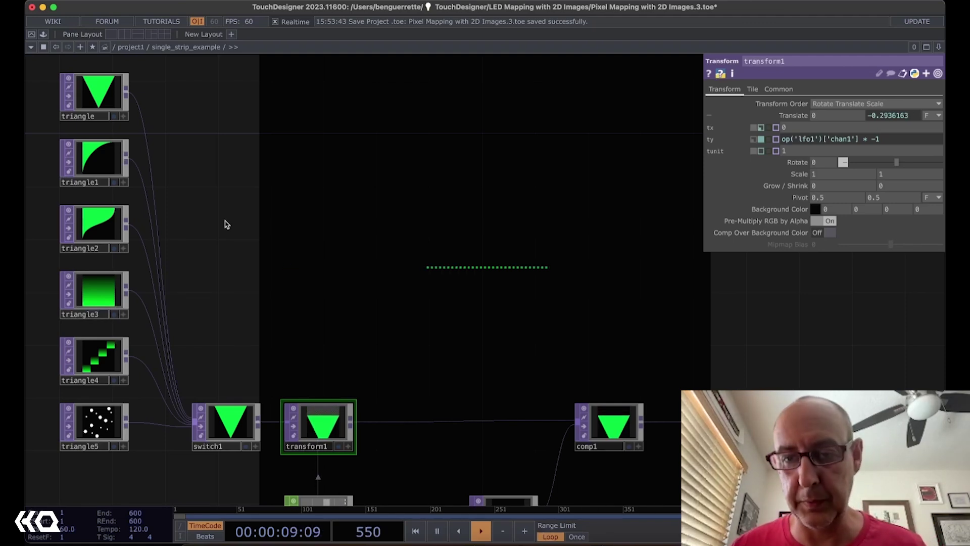
pyautogui.hscroll(-5, 212, 220)
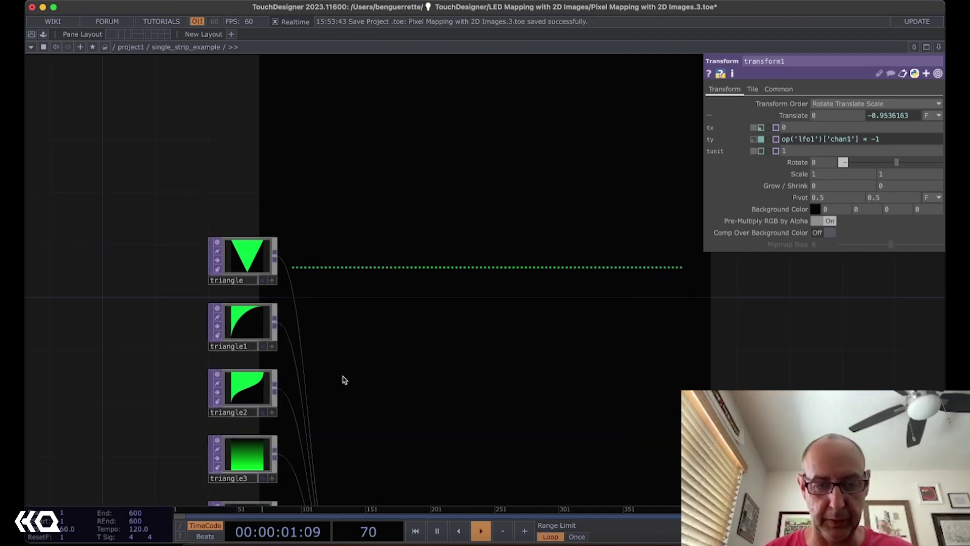
pyautogui.scroll(-3, 342, 379)
# - Switch to Figma, examine the triangle, fade, four fades and dots source frames up close, and return to TouchDesigner
pyautogui.click(394, 538)
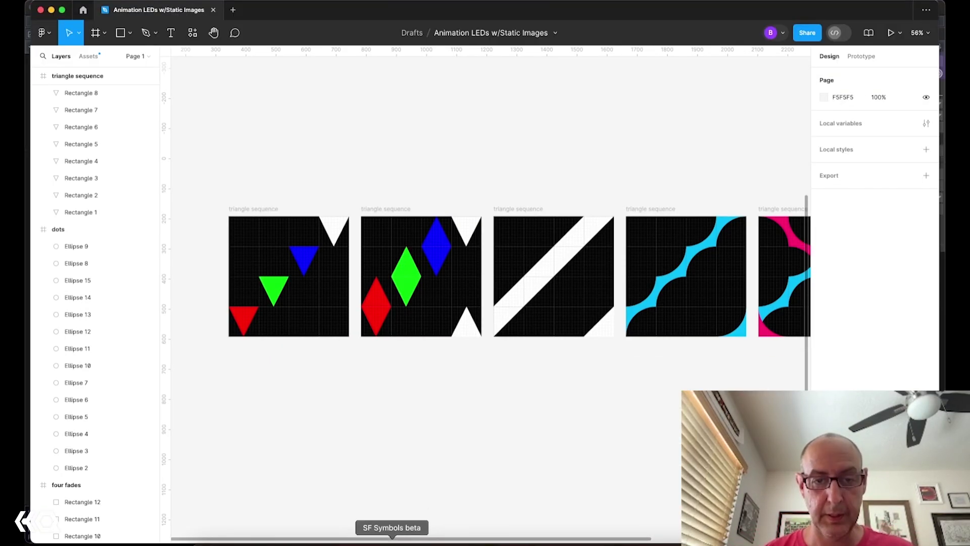
pyautogui.moveTo(539, 173); pyautogui.dragTo(500, 303)
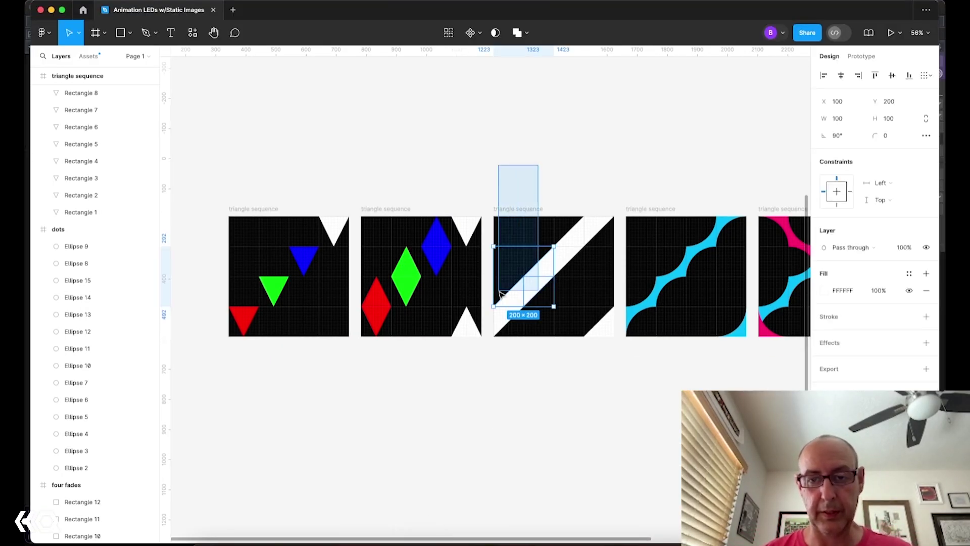
pyautogui.click(538, 136)
pyautogui.scroll(6, 538, 136)
pyautogui.scroll(2, 520, 149)
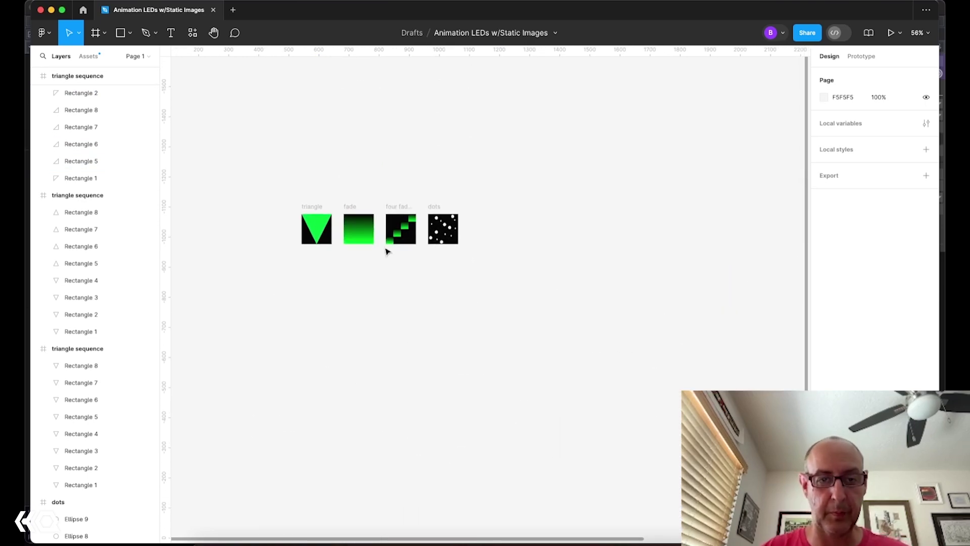
pyautogui.keyDown('ctrl'); pyautogui.scroll(5, 386, 252); pyautogui.keyUp('ctrl')
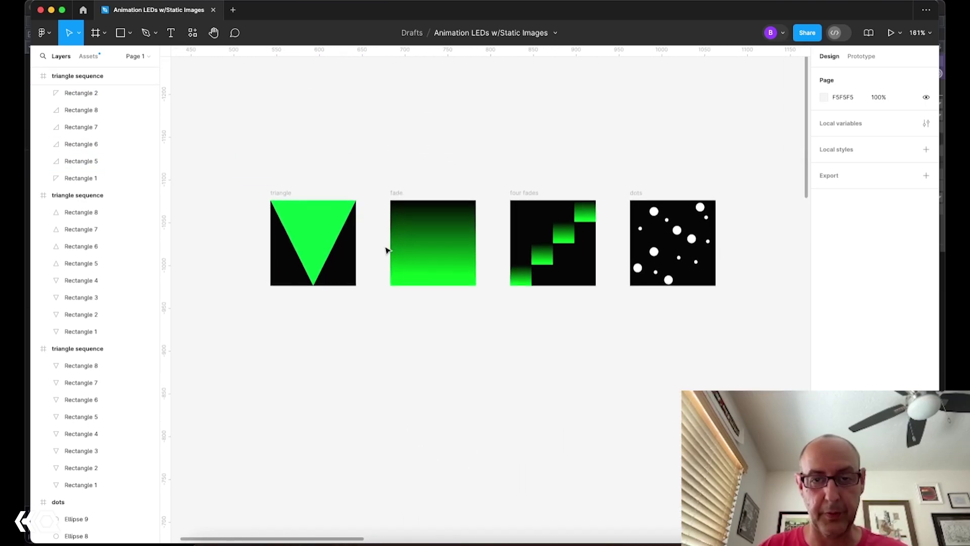
pyautogui.keyDown('ctrl'); pyautogui.scroll(3, 386, 249); pyautogui.keyUp('ctrl')
pyautogui.press('super+Tab')
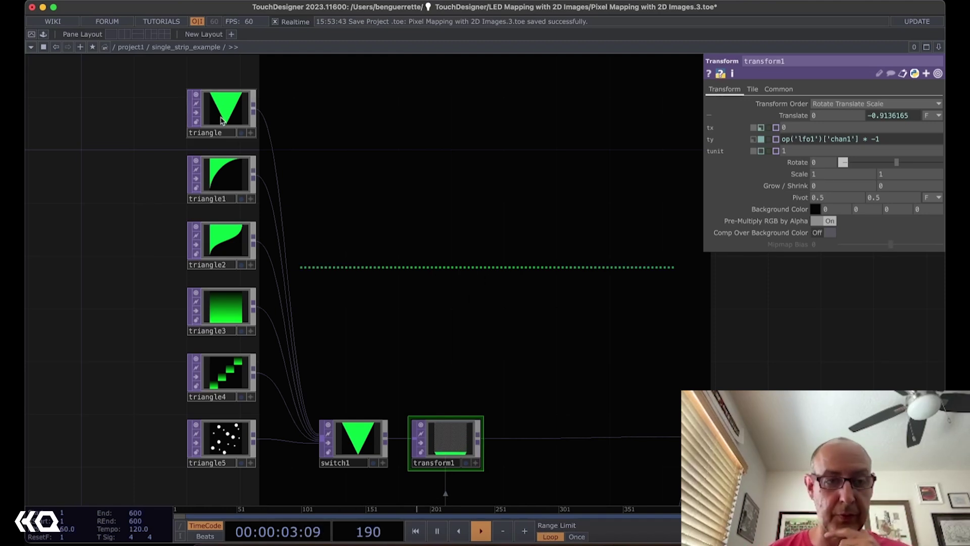
# - Select the triangle1 ease-in image and set the switch1 operator's index to 1 to send it to the strip
pyautogui.moveTo(346, 184); pyautogui.dragTo(303, 164)
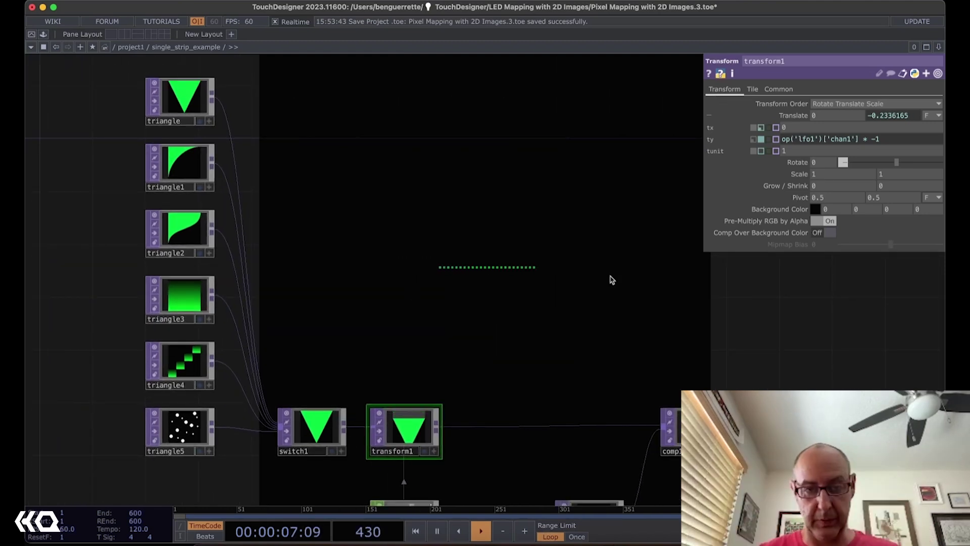
pyautogui.click(186, 159)
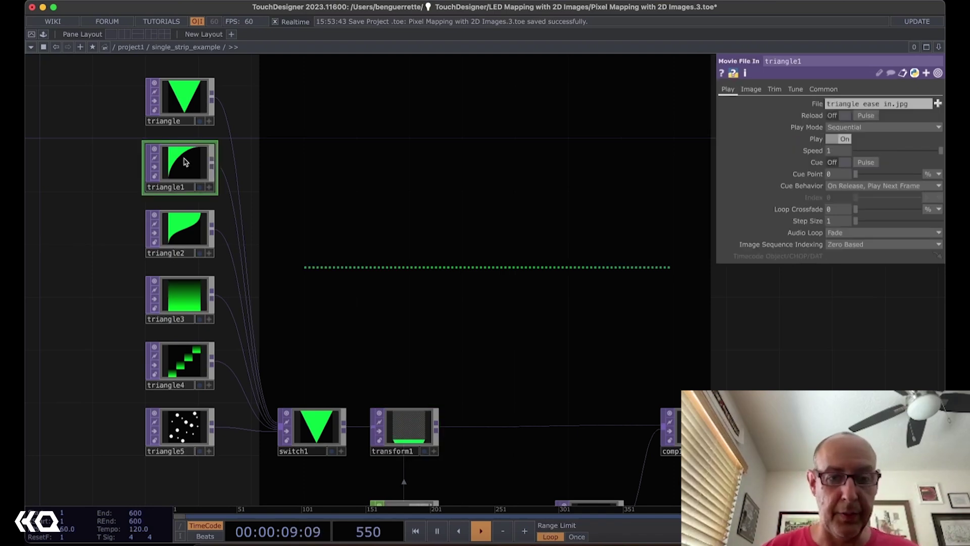
pyautogui.click(318, 432)
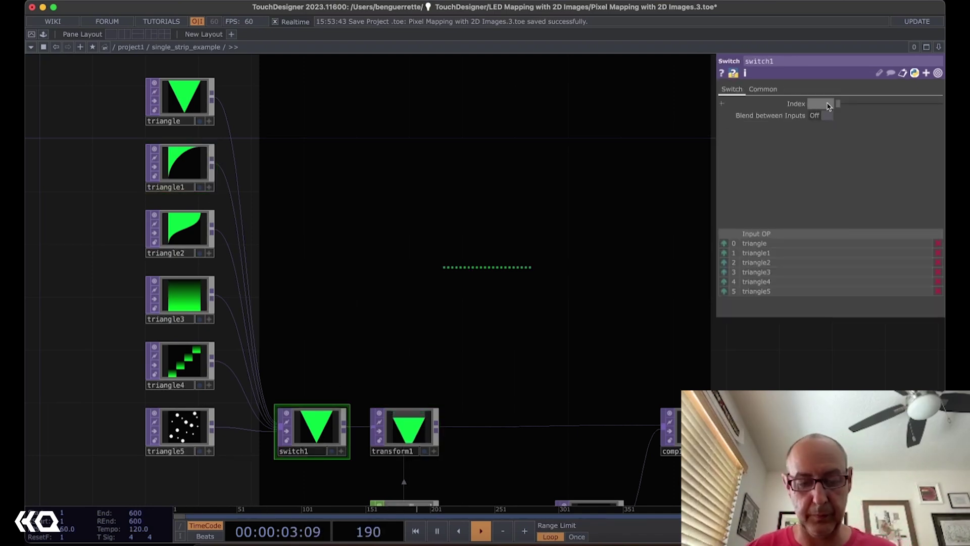
pyautogui.write('1')
pyautogui.press('Return')
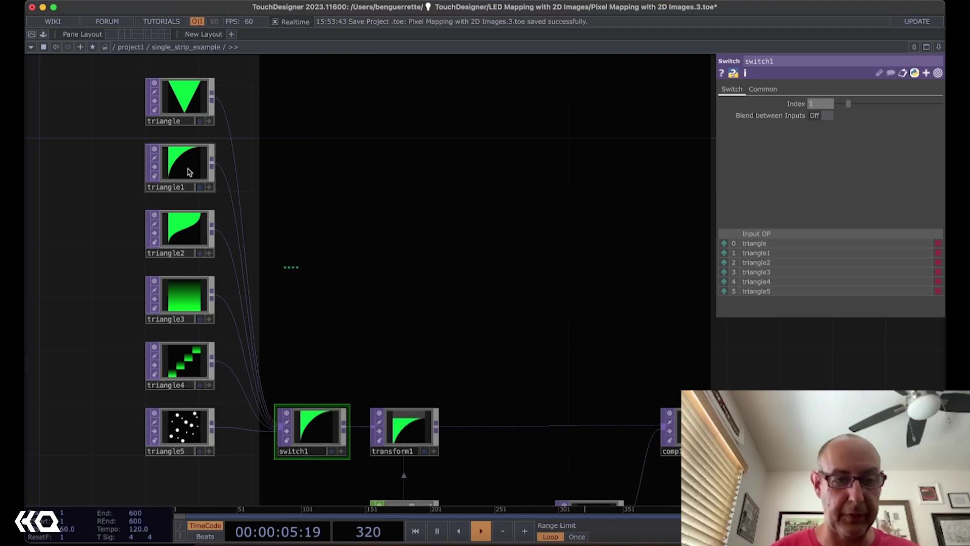
# - Route the curved triangle2 image to the LED strip by setting the switch1 index to 2
pyautogui.scroll(5, 273, 173)
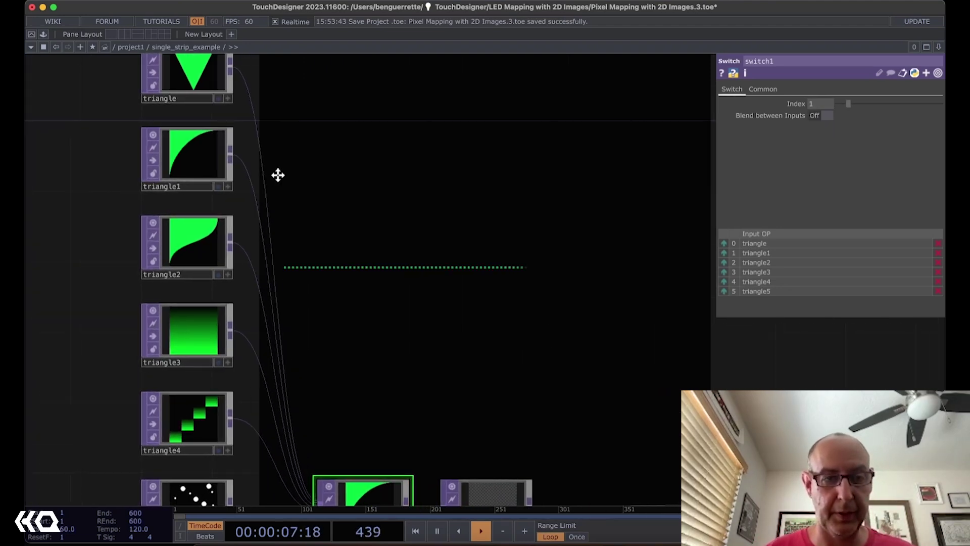
pyautogui.moveTo(325, 393); pyautogui.dragTo(313, 337)
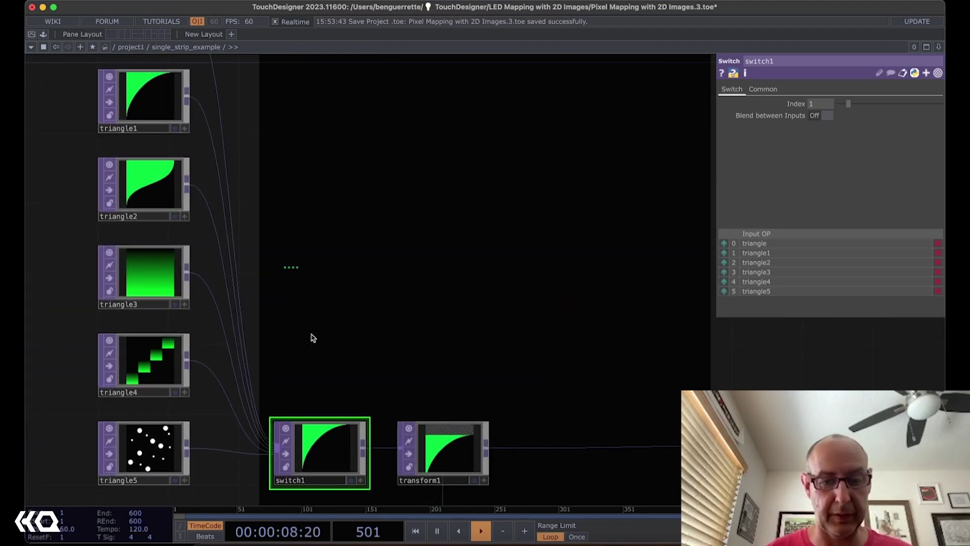
pyautogui.click(147, 193)
pyautogui.click(319, 447)
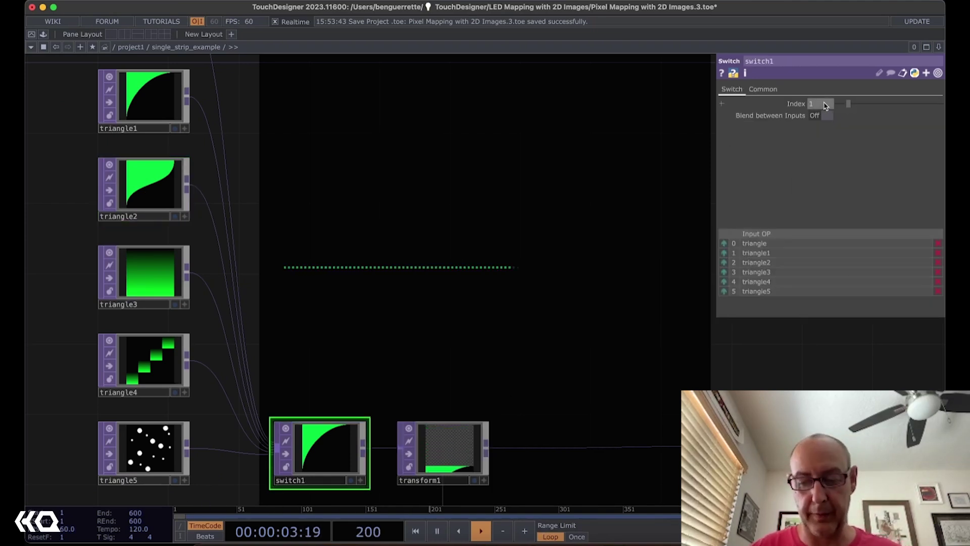
pyautogui.scroll(1, 825, 105)
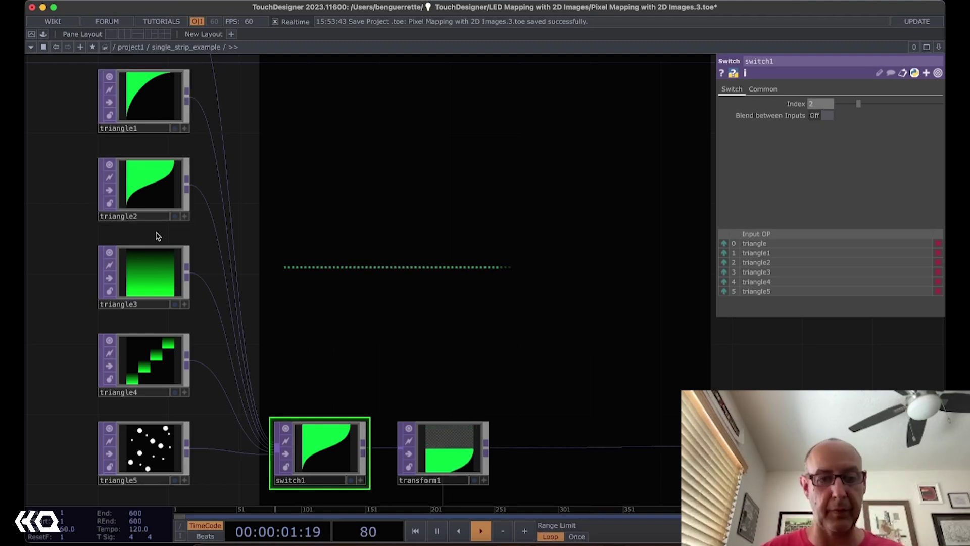
# - Check the triangle3 fade image and set the switch1 index to 3 to play it on the strip
pyautogui.click(158, 280)
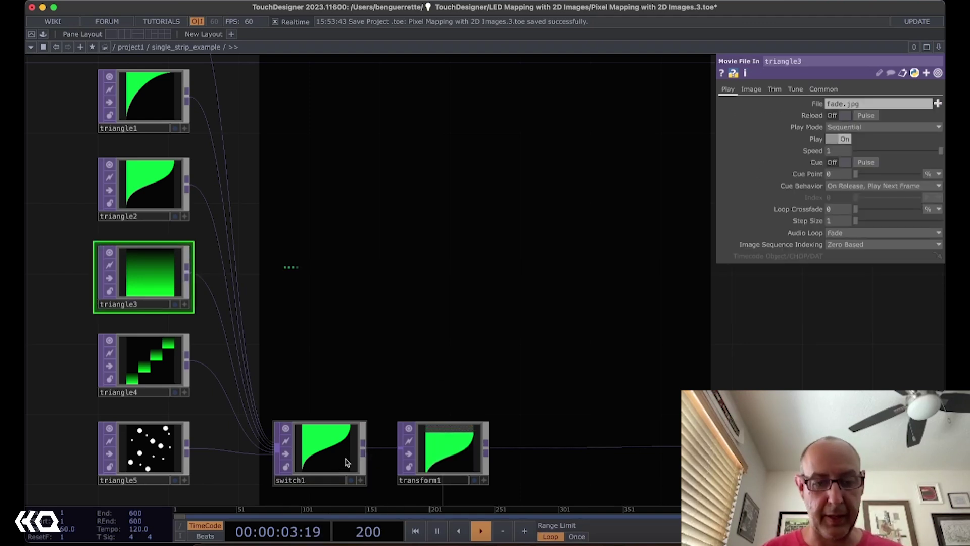
pyautogui.click(324, 461)
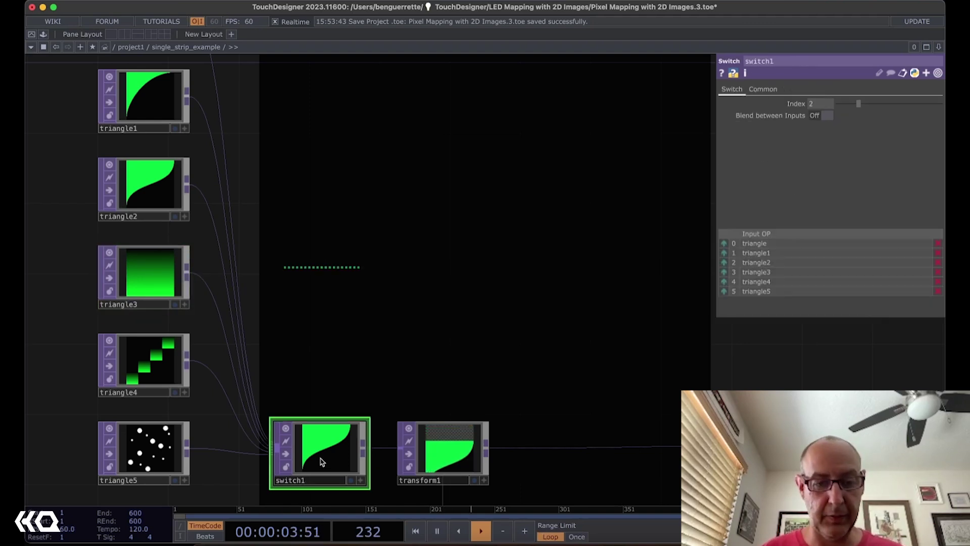
pyautogui.click(819, 108)
pyautogui.write('3')
pyautogui.press('Return')
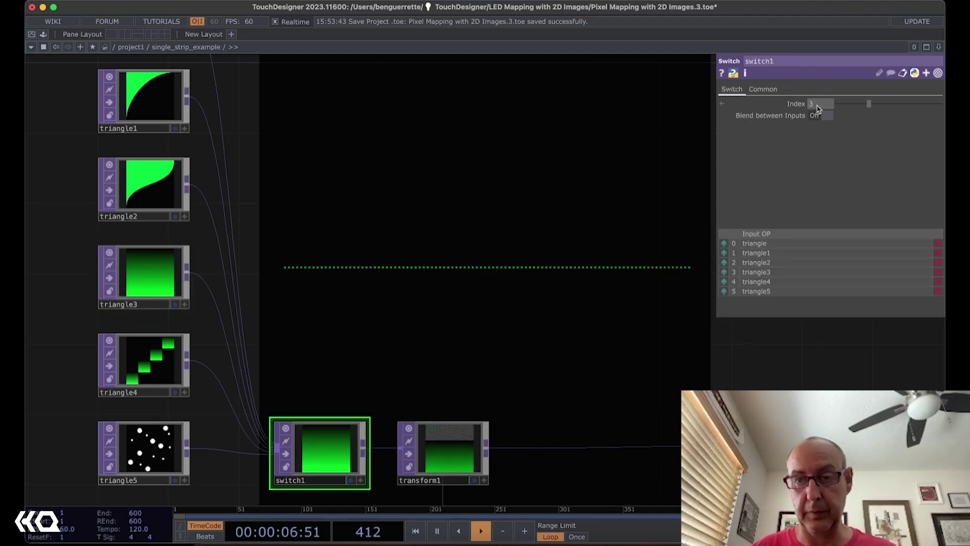
# - Select the triangle4 four-fades image and set the switch1 index to 4
pyautogui.click(158, 380)
pyautogui.click(331, 455)
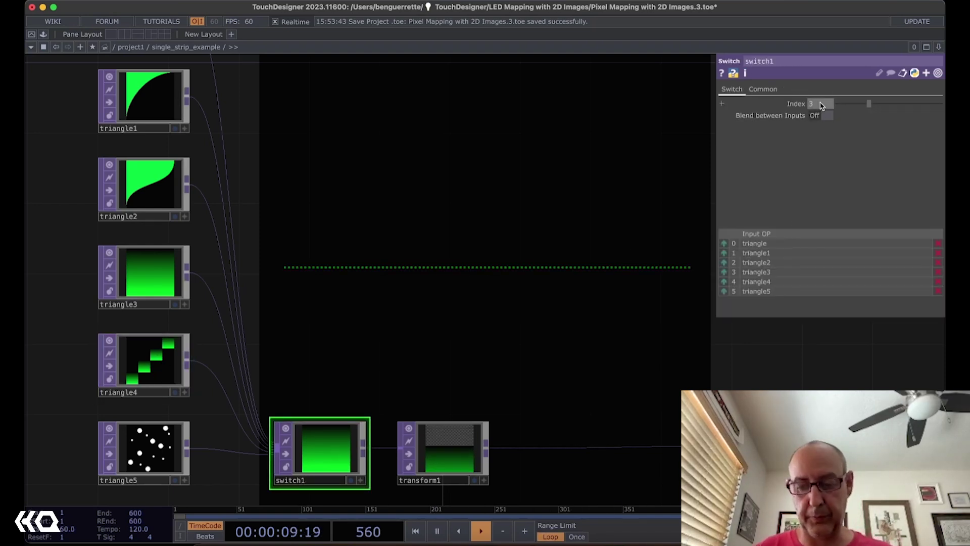
pyautogui.scroll(1, 821, 105)
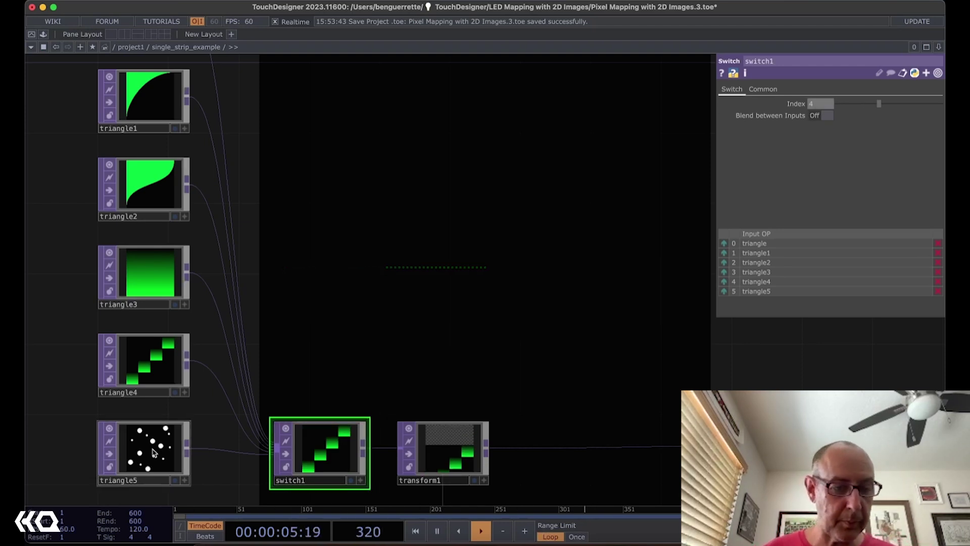
# - Select the triangle5 dots image and set the switch1 index to 5
pyautogui.click(157, 457)
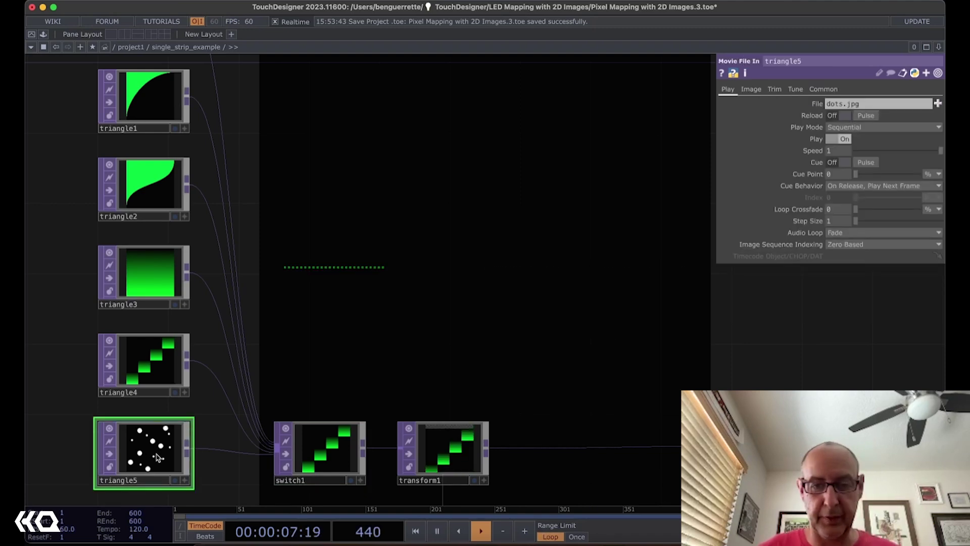
pyautogui.click(323, 452)
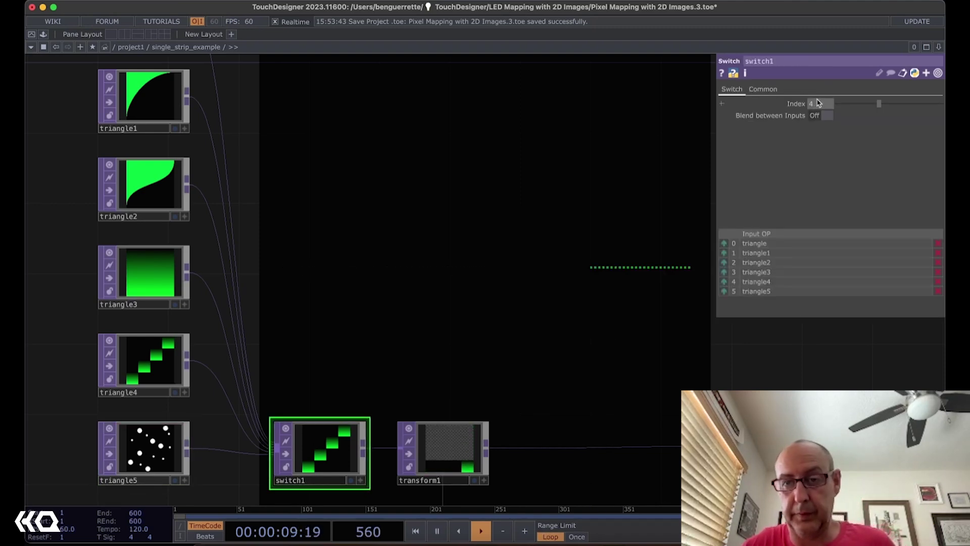
pyautogui.press('Return')
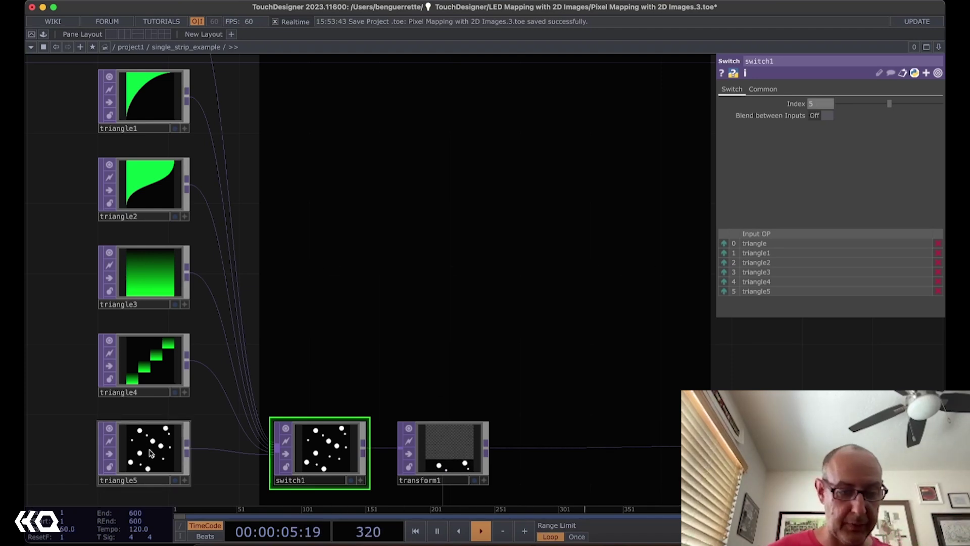
# - Examine how the dots image passes through switch1 and transform1 to the strip, from a close view out to the whole chain
pyautogui.scroll(5, 226, 412)
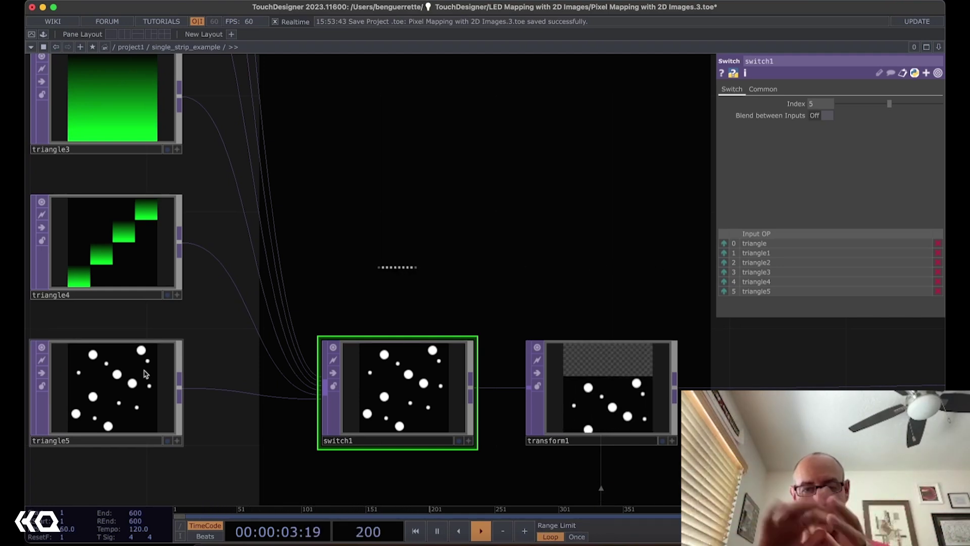
pyautogui.scroll(-2, 219, 409)
pyautogui.scroll(-1, 219, 409)
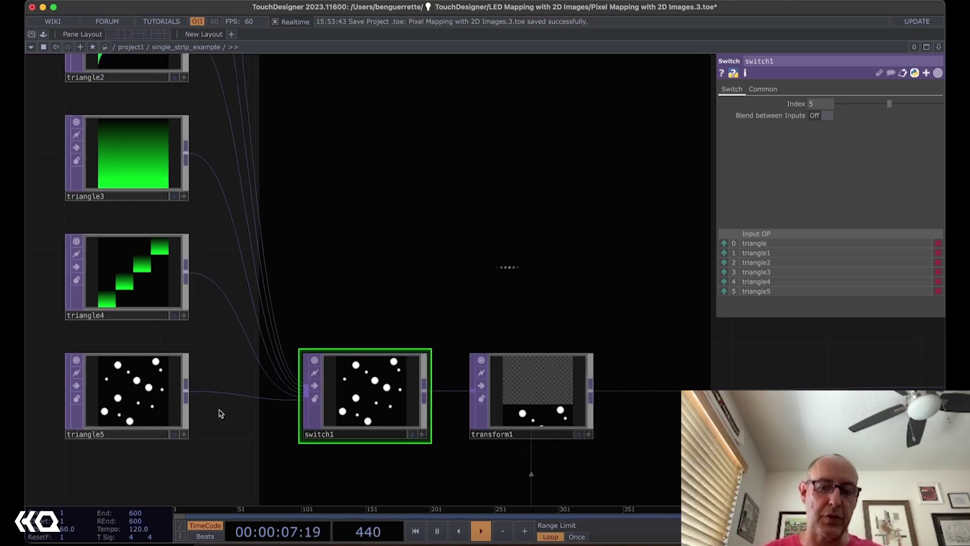
pyautogui.scroll(-2, 219, 407)
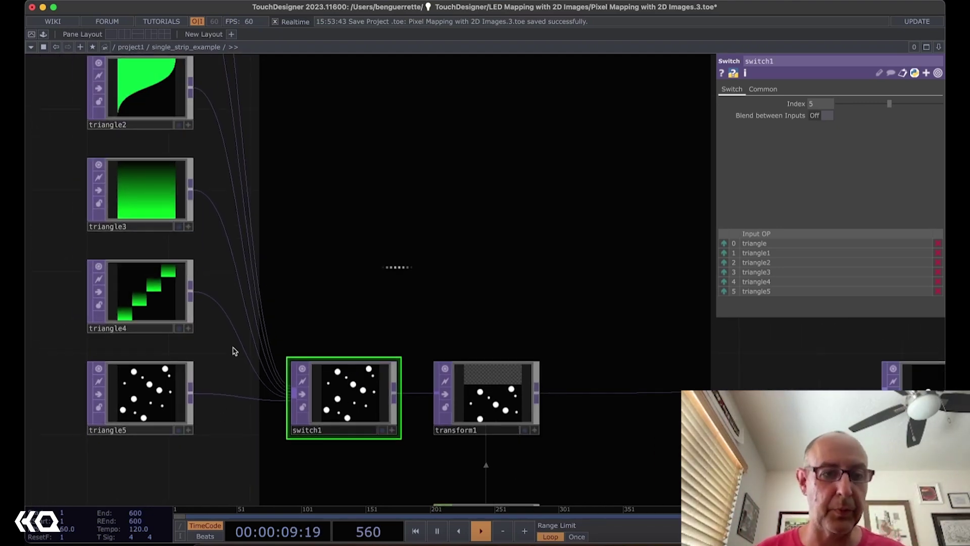
pyautogui.scroll(-3, 302, 208)
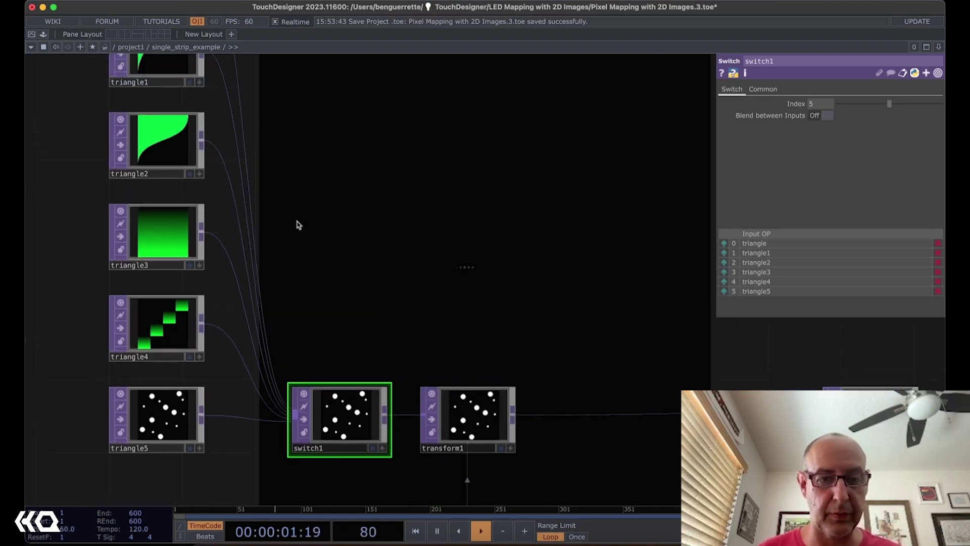
pyautogui.scroll(-3, 298, 225)
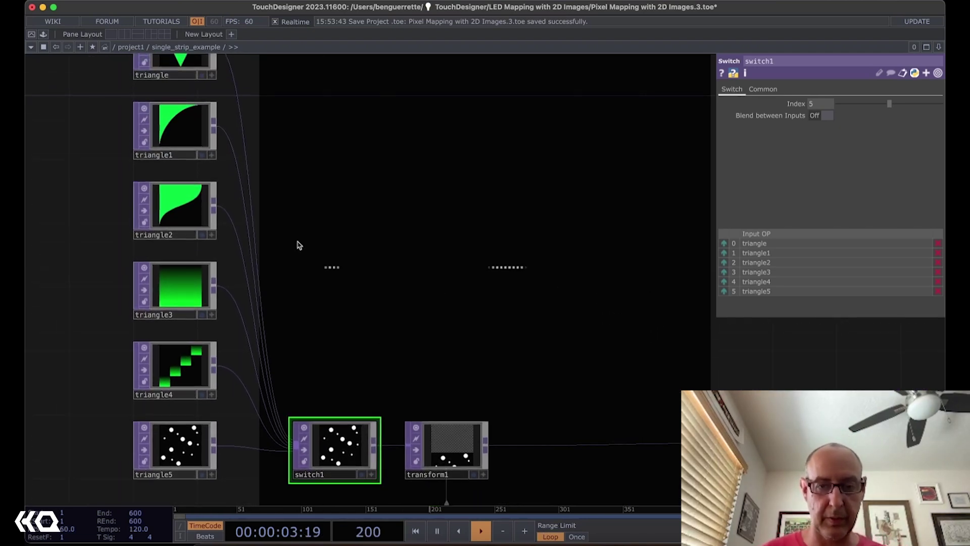
pyautogui.scroll(-2, 298, 243)
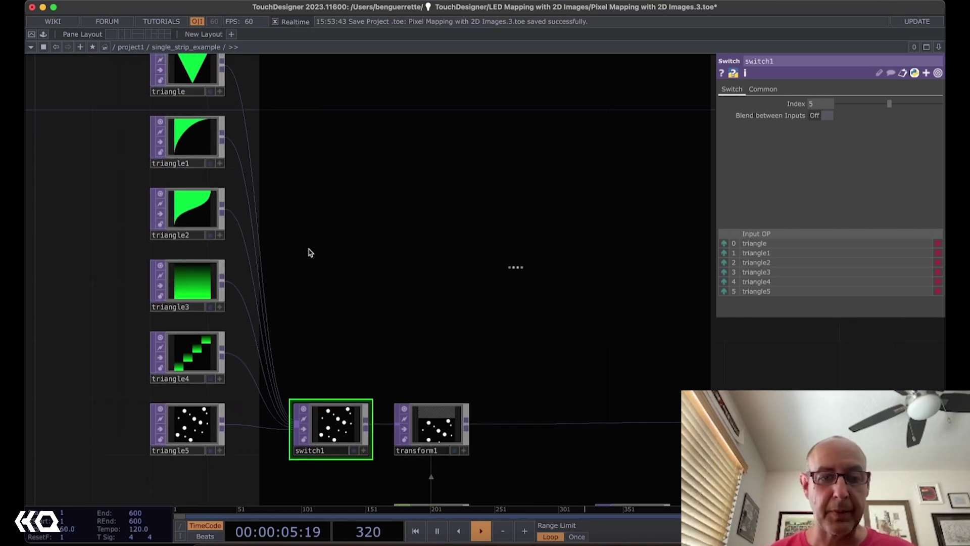
pyautogui.moveTo(366, 335); pyautogui.dragTo(357, 313)
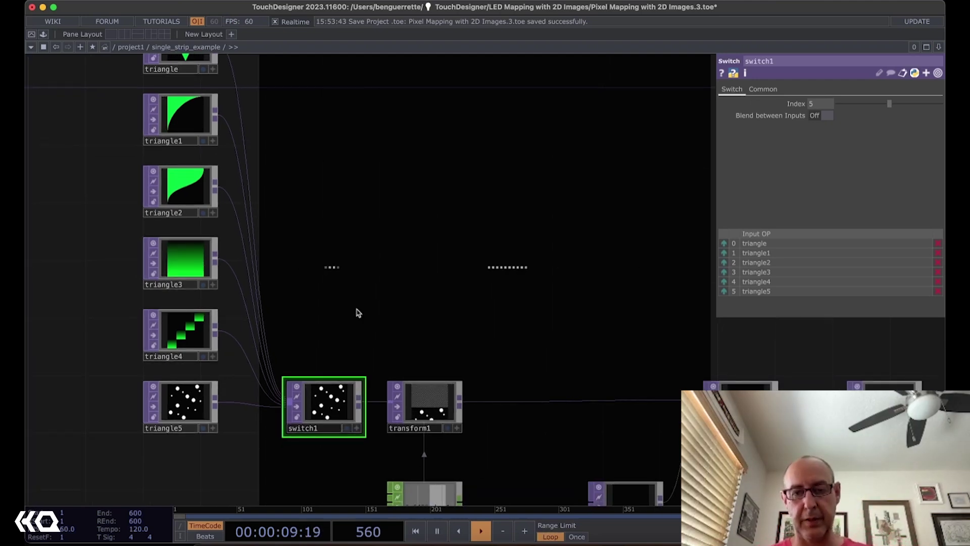
pyautogui.scroll(-1, 407, 314)
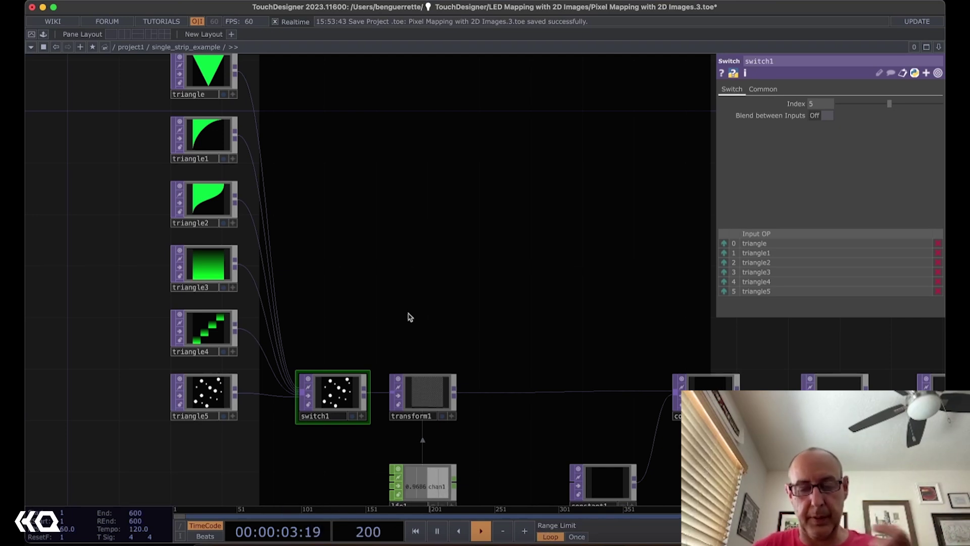
pyautogui.scroll(-1, 415, 313)
pyautogui.hscroll(3, 422, 290)
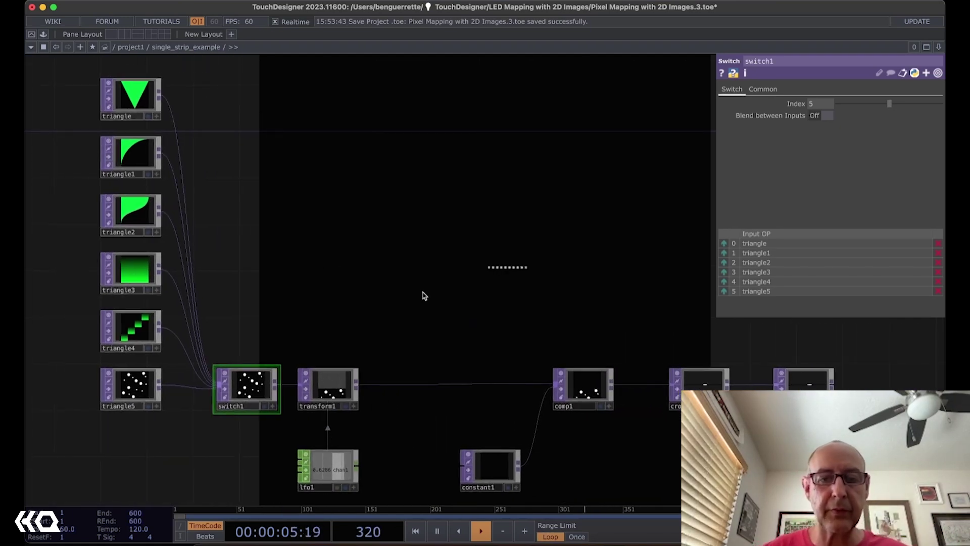
# - Leave the single strip network, enter the image_transfrom_example container, and inspect its triangle_sequence, transform1 and lfo1 operators up close
pyautogui.press('u')
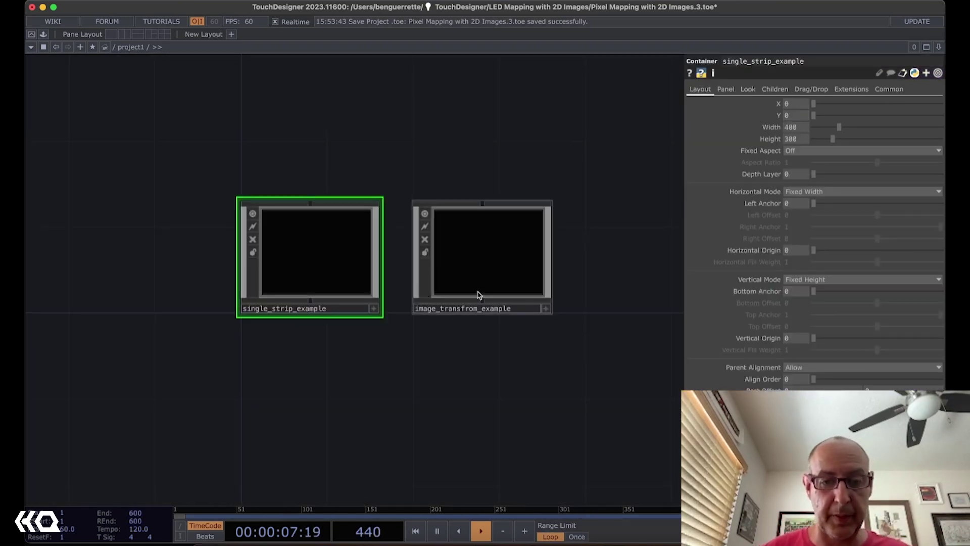
pyautogui.click(484, 281)
pyautogui.press('i')
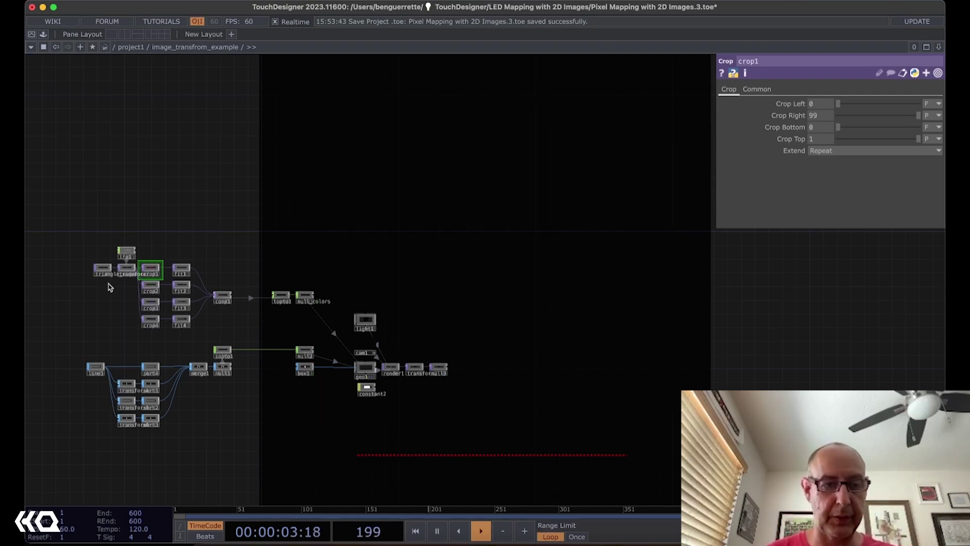
pyautogui.scroll(10, 108, 287)
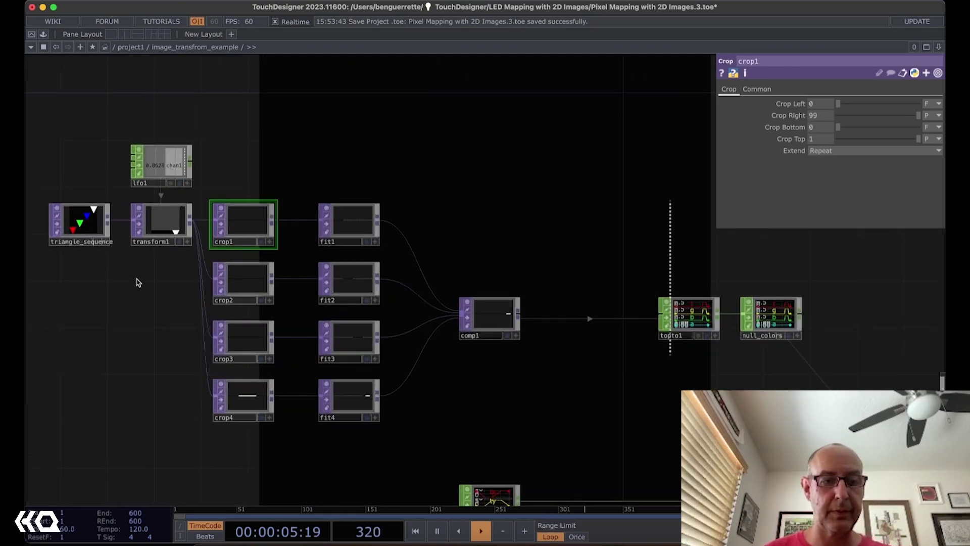
pyautogui.moveTo(137, 282); pyautogui.dragTo(182, 500)
pyautogui.scroll(5, 152, 351)
pyautogui.scroll(2, 145, 480)
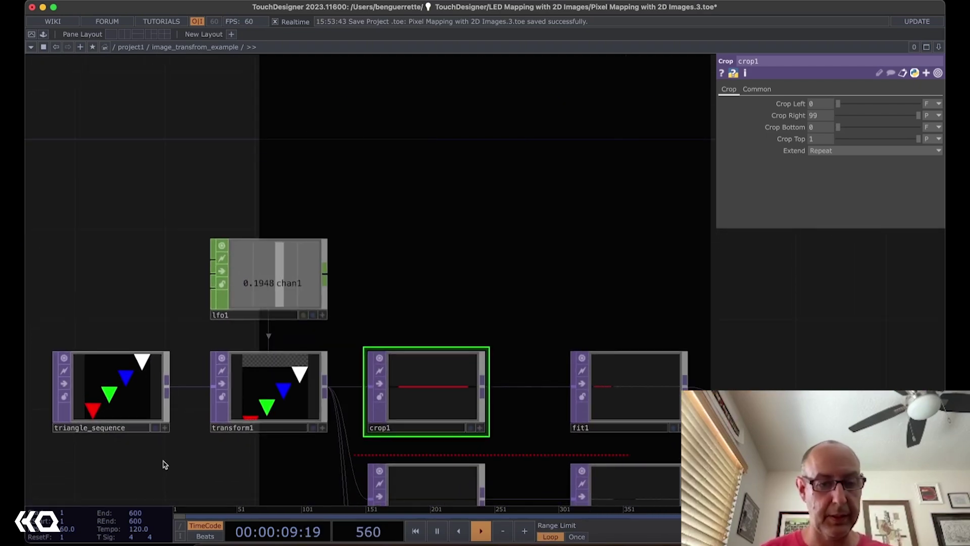
pyautogui.moveTo(164, 464); pyautogui.dragTo(153, 470)
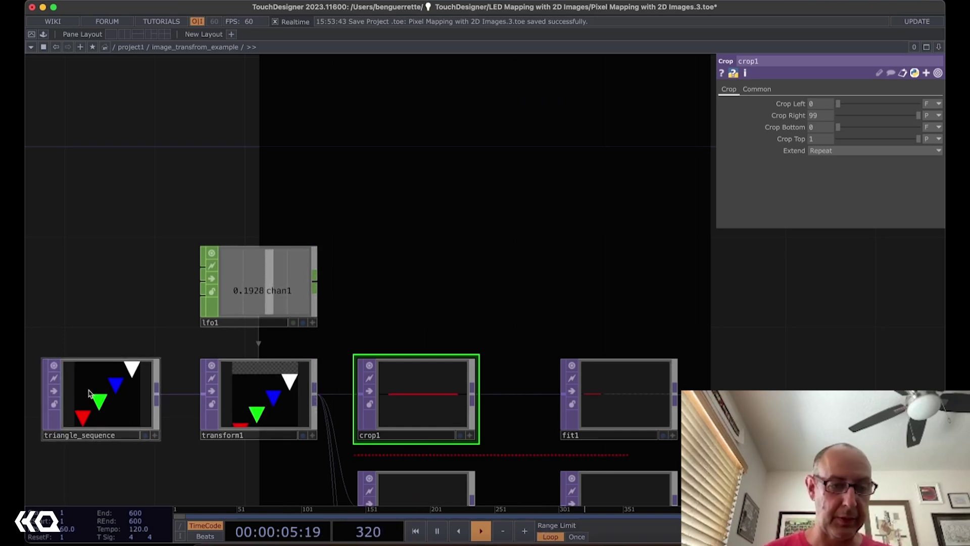
# - Examine how the triangle image passes from triangle_sequence through transform1 and lfo1 to crop1 and the strips
pyautogui.scroll(5, 139, 427)
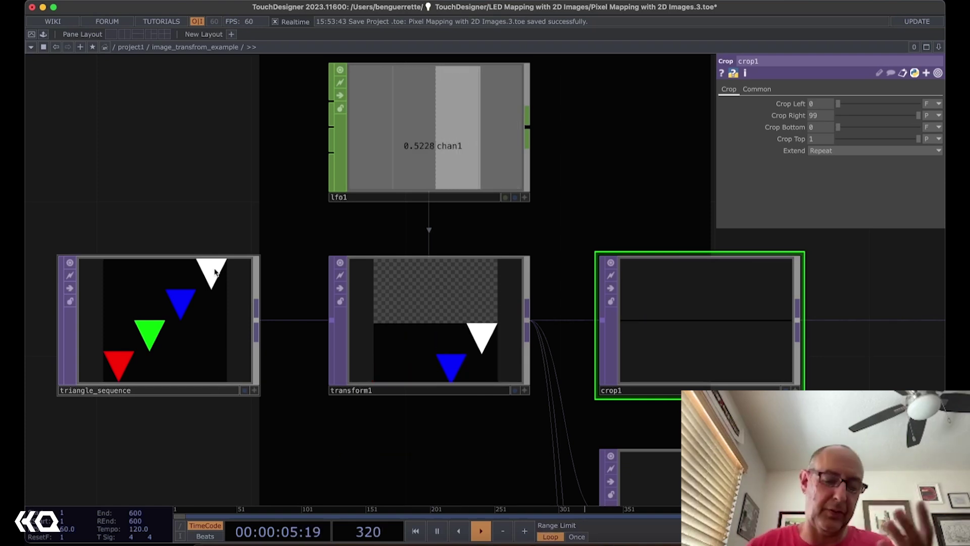
pyautogui.scroll(-3, 270, 435)
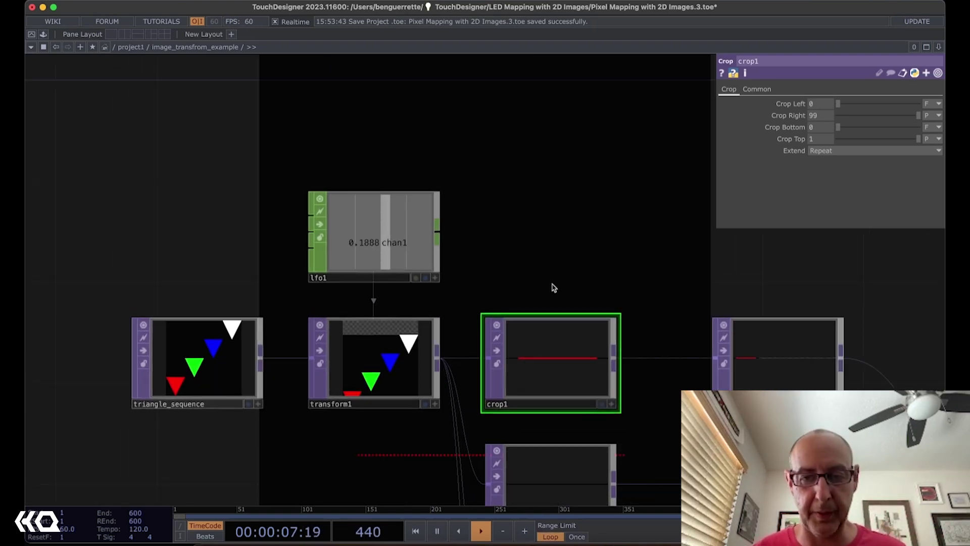
pyautogui.moveTo(558, 287); pyautogui.dragTo(409, 283)
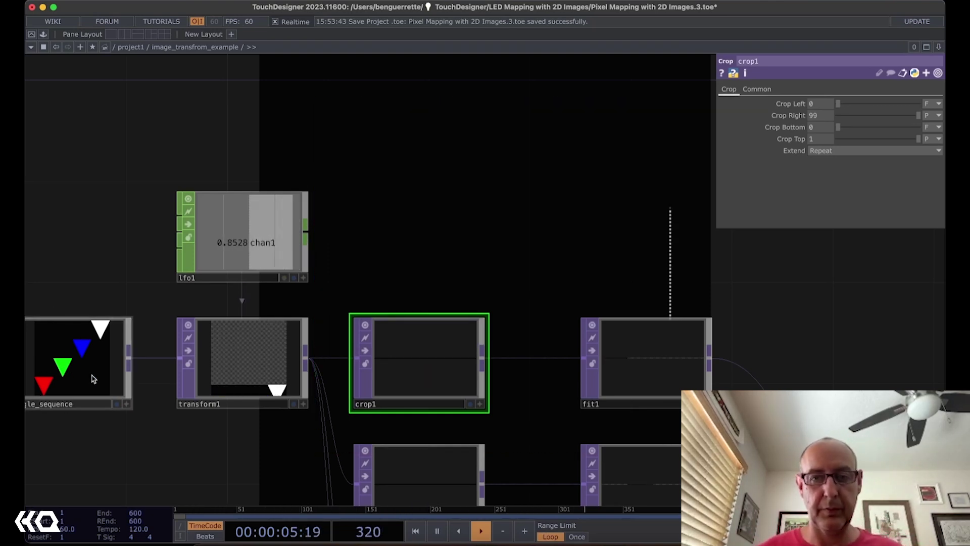
pyautogui.scroll(-3, 346, 314)
pyautogui.moveTo(543, 247); pyautogui.dragTo(459, 362)
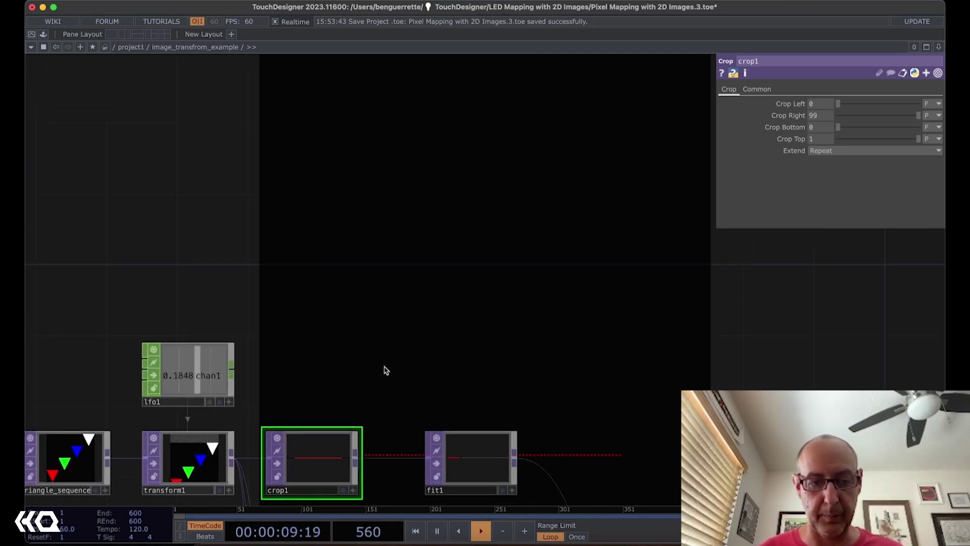
pyautogui.moveTo(375, 372); pyautogui.dragTo(411, 320)
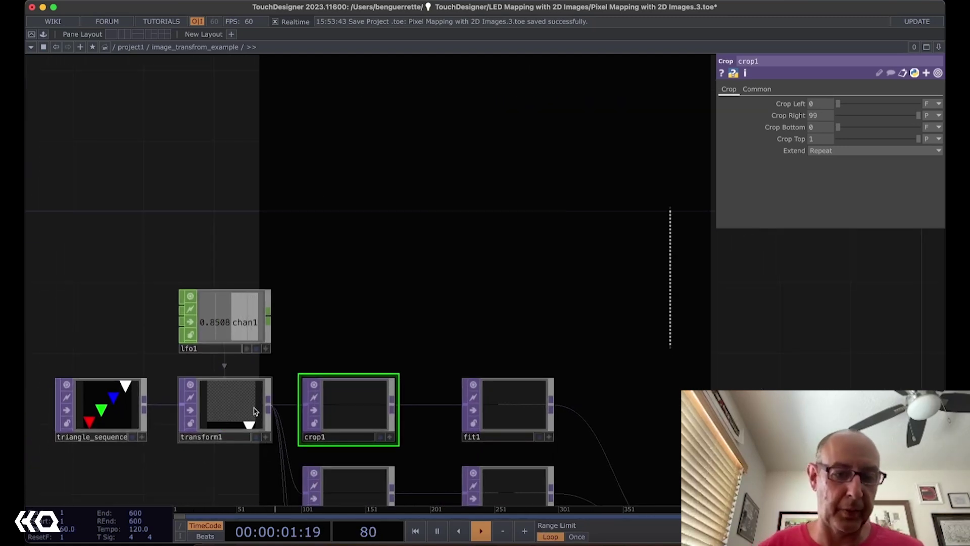
pyautogui.moveTo(184, 460); pyautogui.dragTo(185, 438)
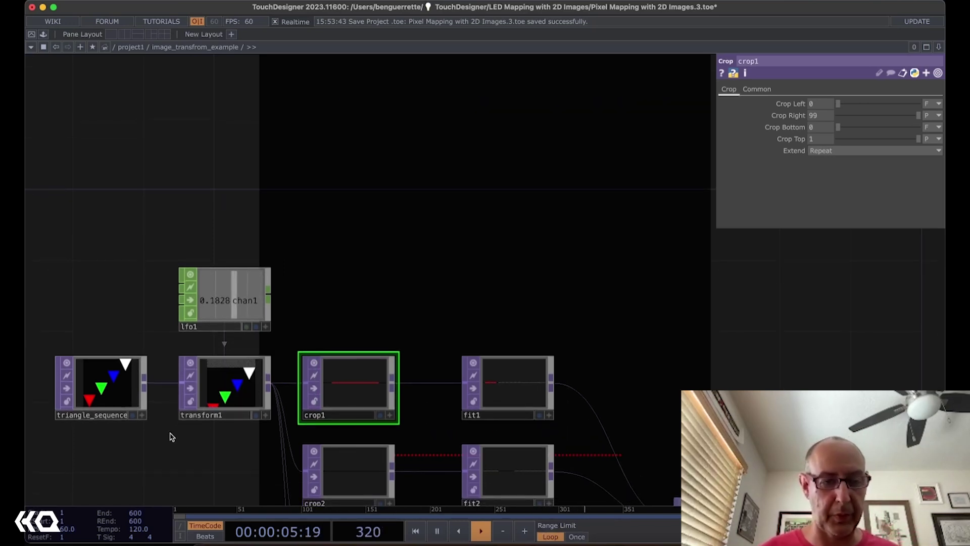
pyautogui.scroll(5, 511, 253)
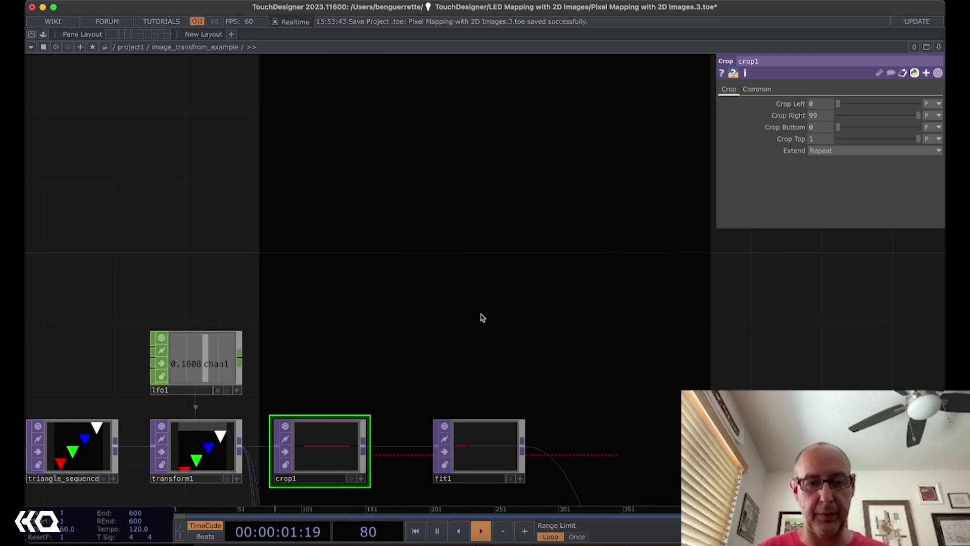
# - Load triangle sequence C.jpg as the source file of the triangle_sequence operator
pyautogui.click(92, 445)
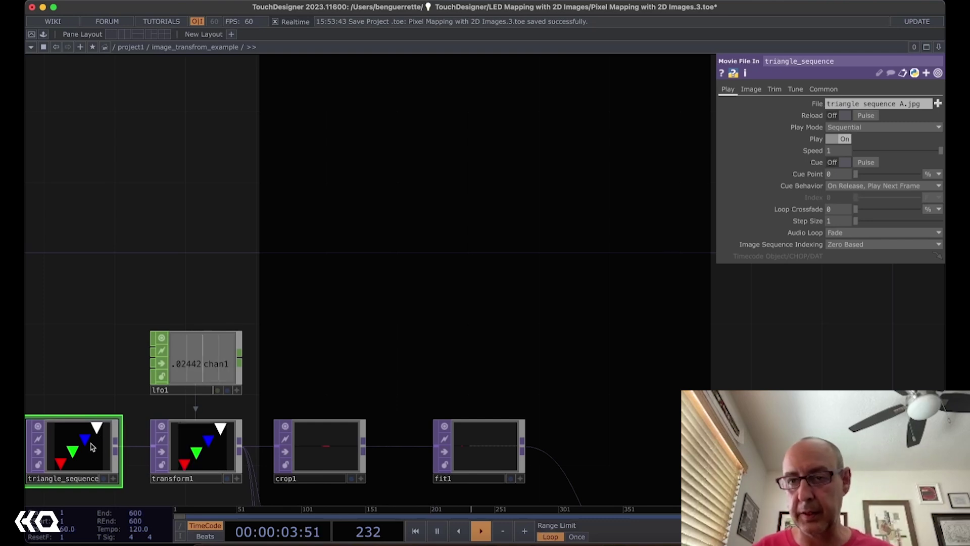
pyautogui.click(938, 103)
pyautogui.click(537, 192)
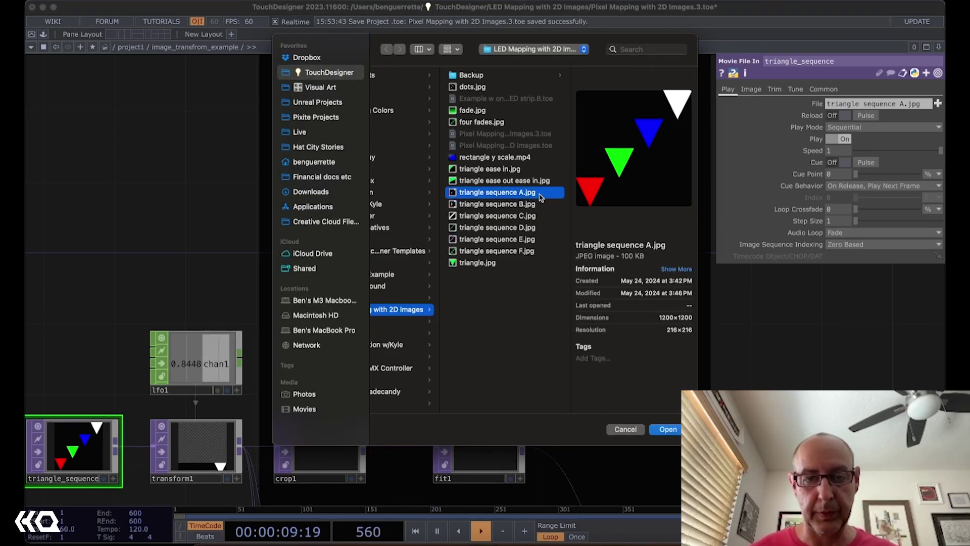
pyautogui.click(494, 216)
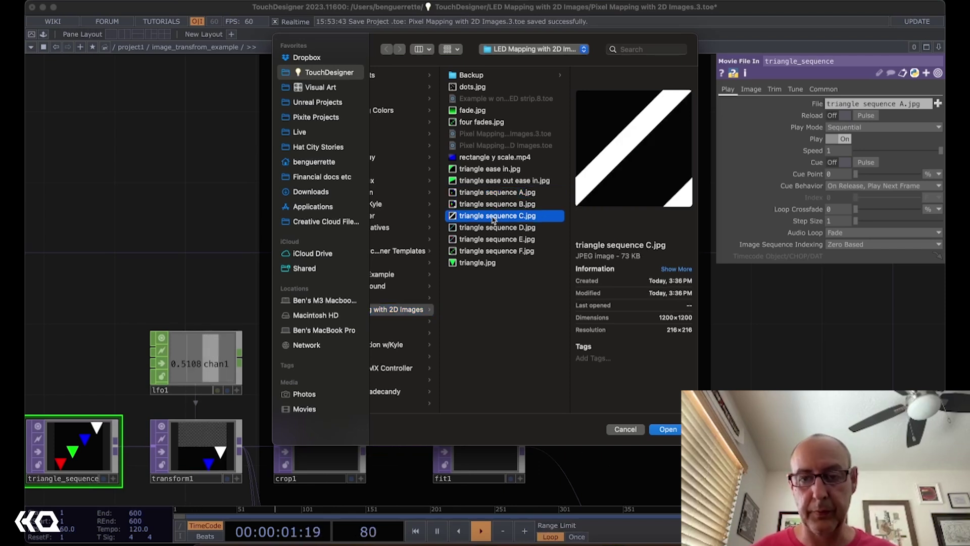
pyautogui.click(672, 430)
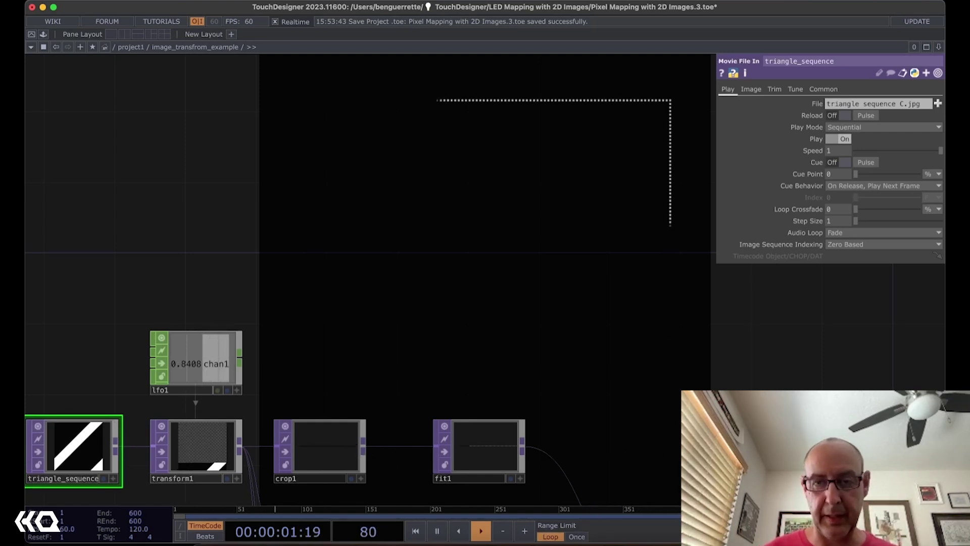
# - Examine how the diagonal band image runs through transform1 into the four crop and fit branches
pyautogui.moveTo(415, 368); pyautogui.dragTo(438, 306)
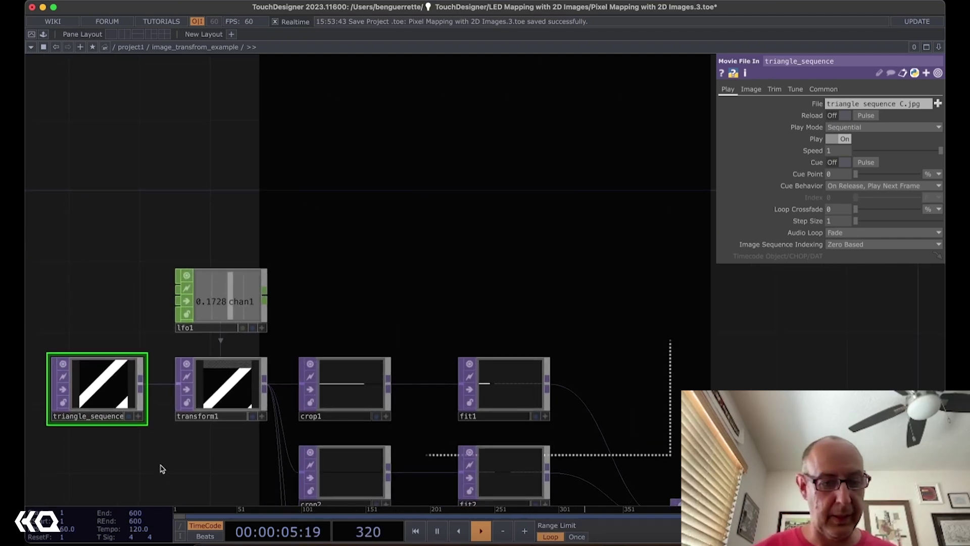
pyautogui.moveTo(162, 464); pyautogui.dragTo(200, 445)
pyautogui.moveTo(435, 258); pyautogui.dragTo(423, 295)
pyautogui.scroll(-2, 424, 295)
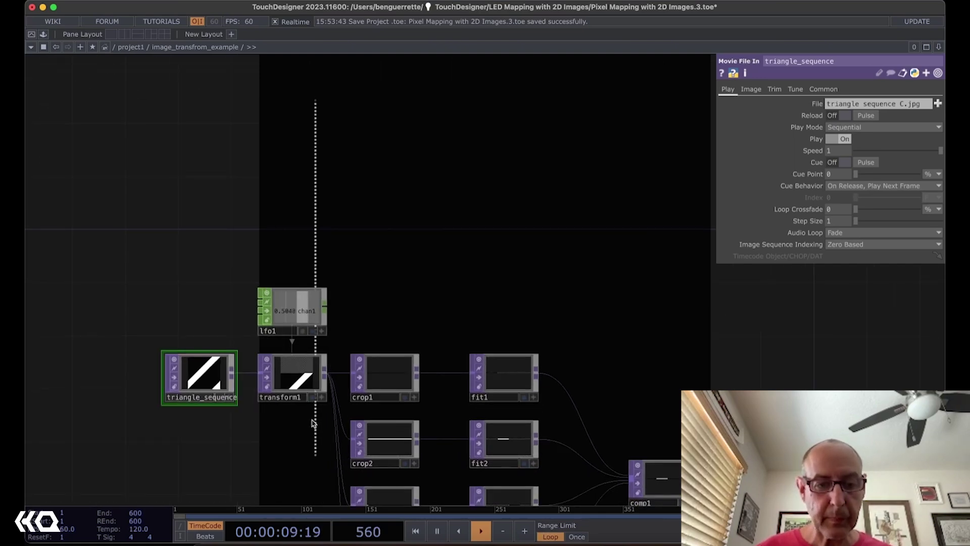
pyautogui.moveTo(296, 454); pyautogui.dragTo(235, 322)
pyautogui.scroll(3, 234, 322)
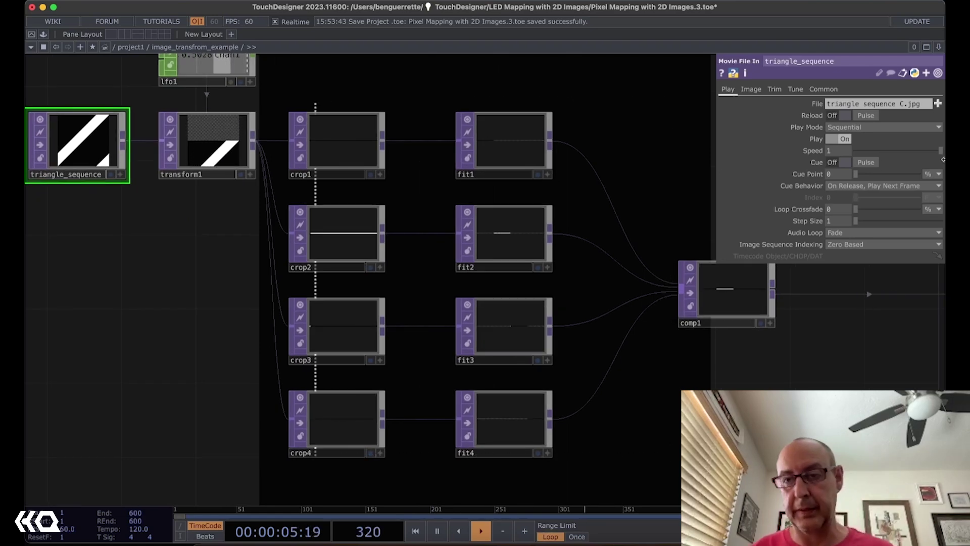
# - Load triangle sequence A.jpg back into the triangle_sequence operator
pyautogui.click(938, 103)
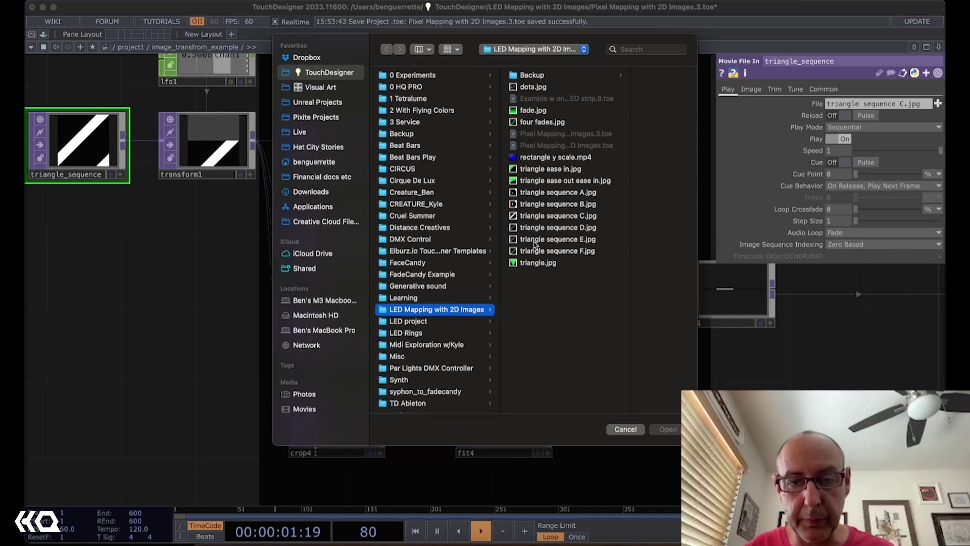
pyautogui.click(532, 193)
pyautogui.doubleClick(531, 195)
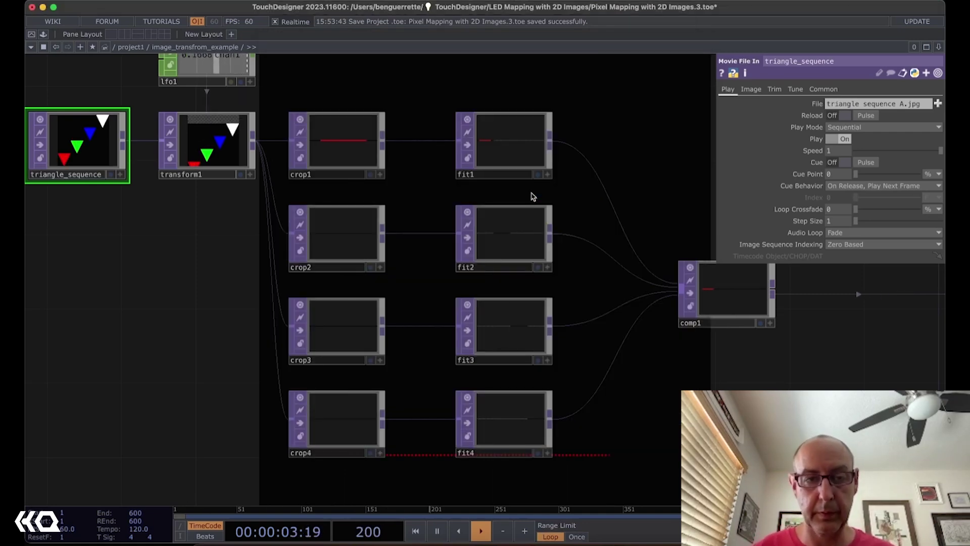
# - Inspect the crop ranges of crop1, crop2, crop3 and crop4, finishing back on crop1
pyautogui.scroll(3, 212, 204)
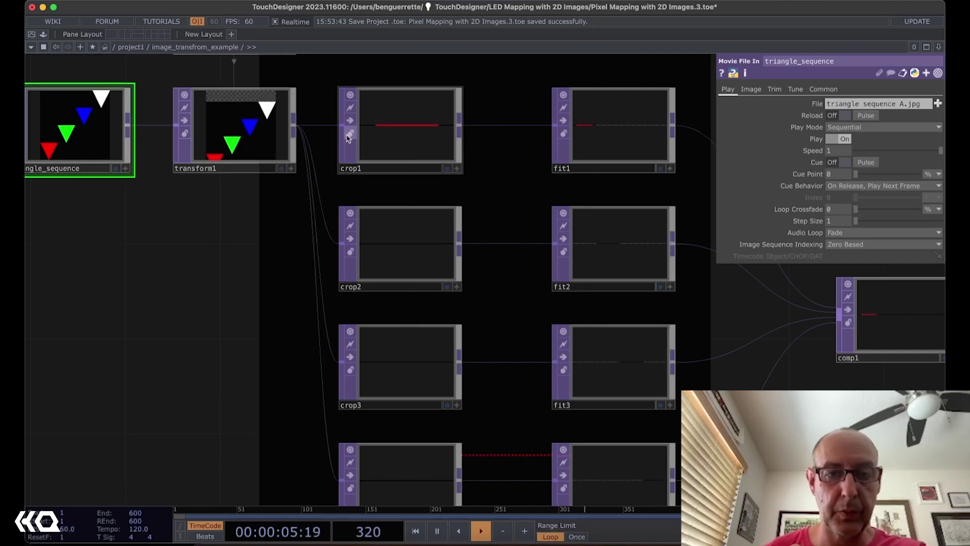
pyautogui.click(417, 145)
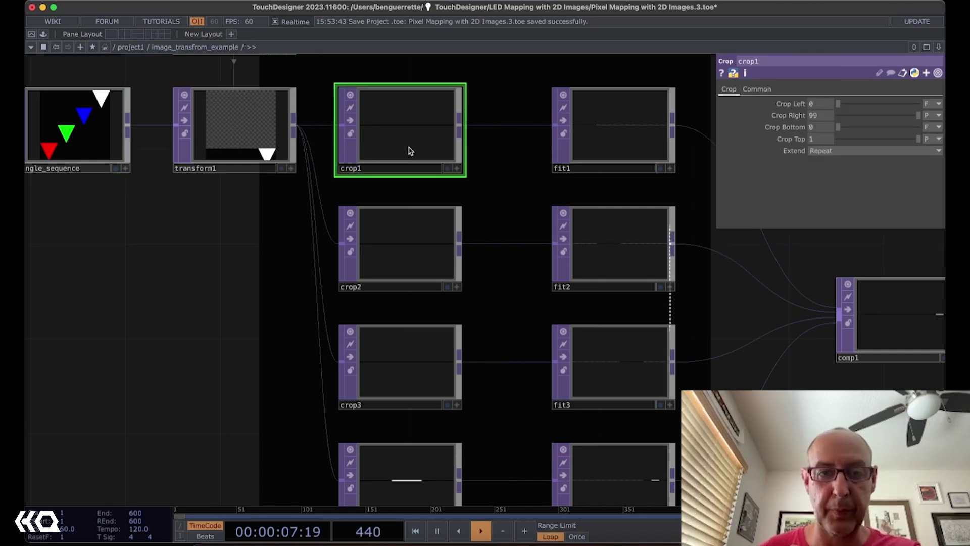
pyautogui.click(414, 249)
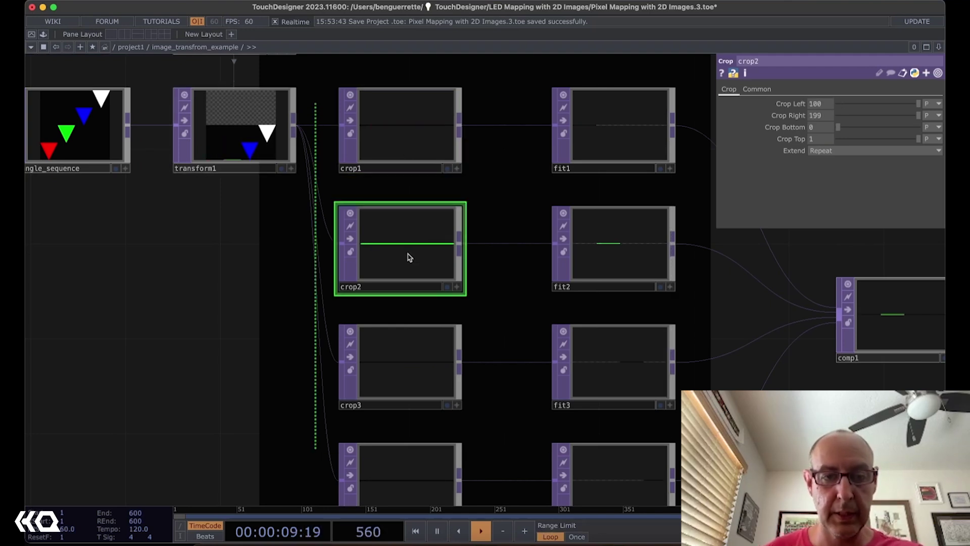
pyautogui.click(409, 361)
pyautogui.click(407, 475)
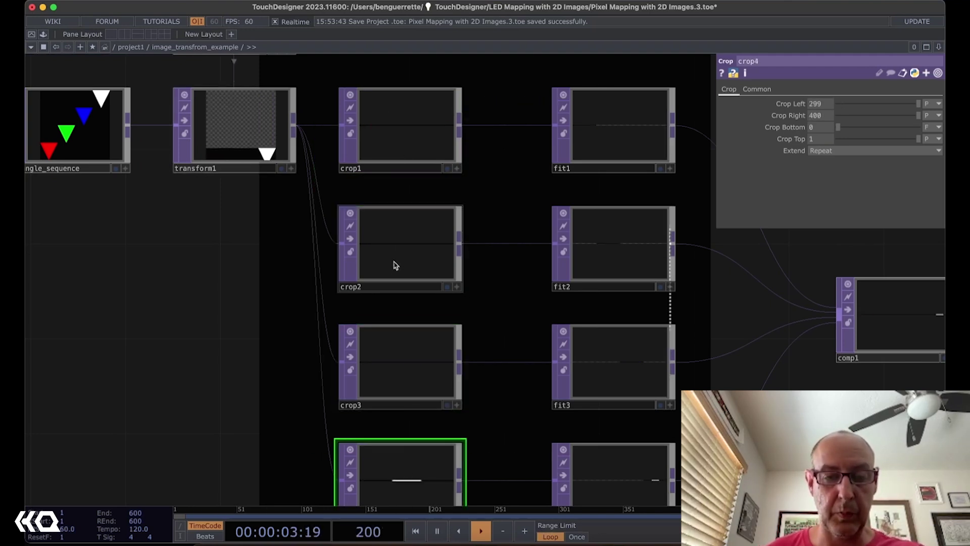
pyautogui.click(399, 131)
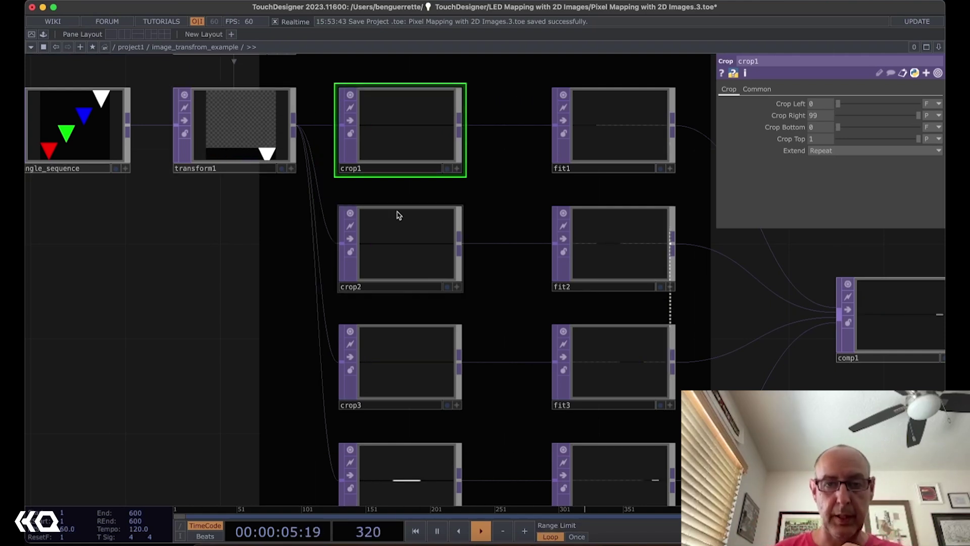
# - Inspect the translate settings of the fit2 and fit3 operators
pyautogui.moveTo(520, 186); pyautogui.dragTo(369, 154)
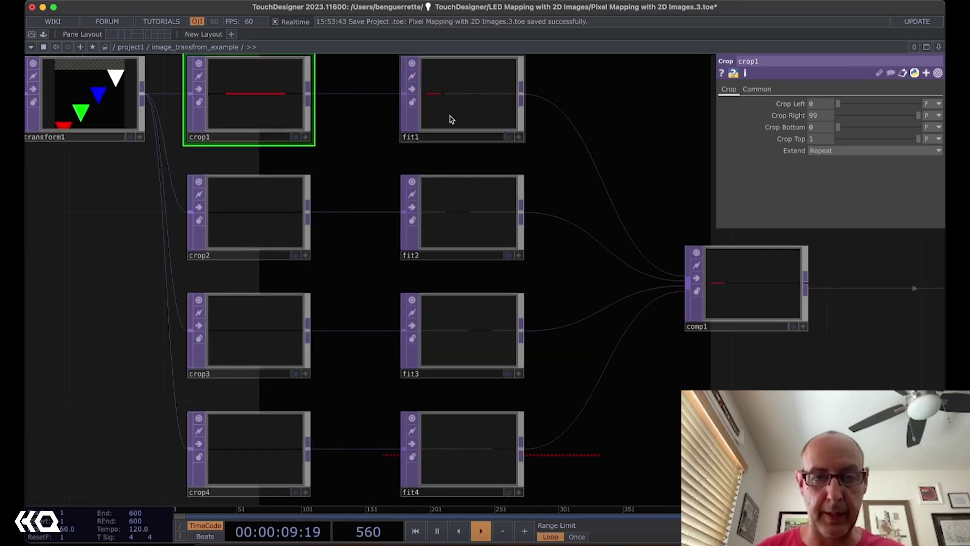
pyautogui.click(471, 224)
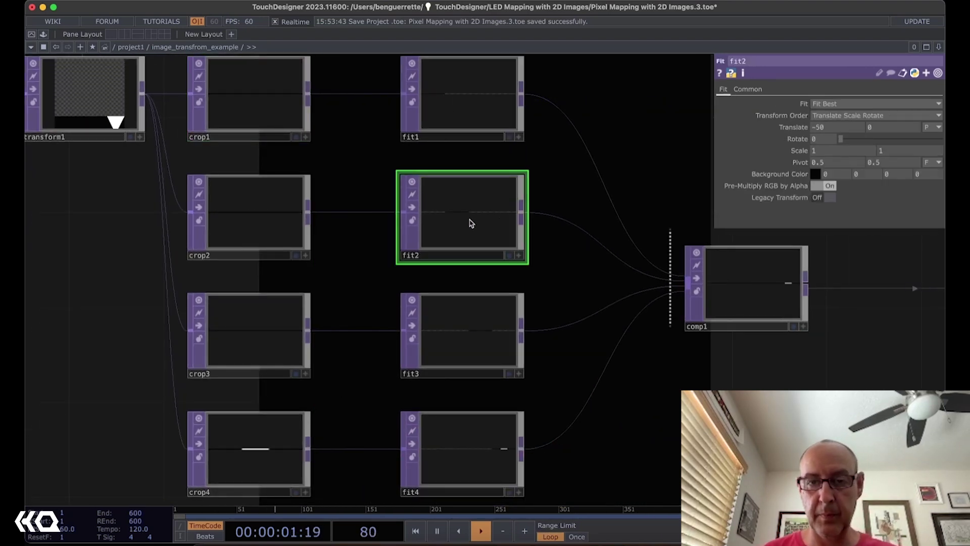
pyautogui.click(470, 327)
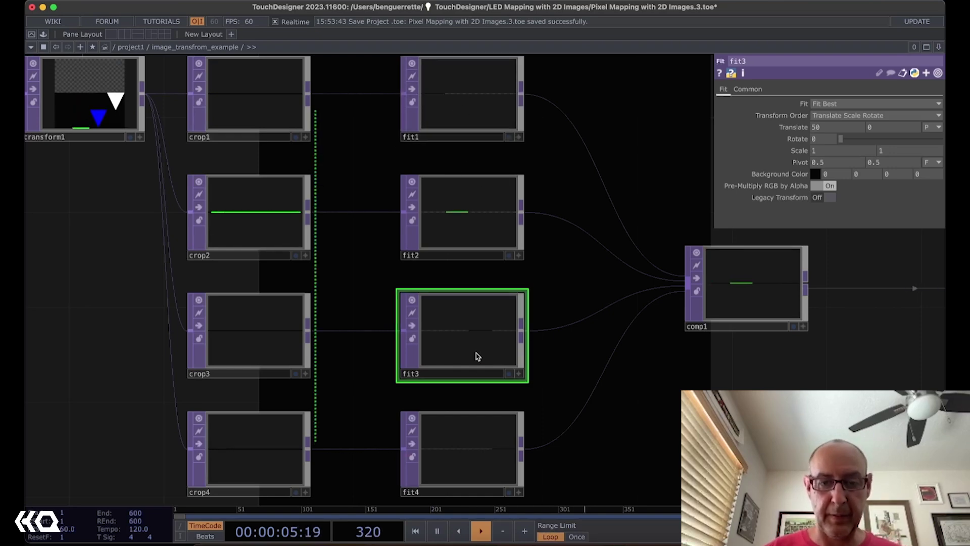
# - Trace the signal from comp1 through topto1 and null_colors to the geo1 geometry and its render chain
pyautogui.moveTo(699, 368); pyautogui.dragTo(343, 383)
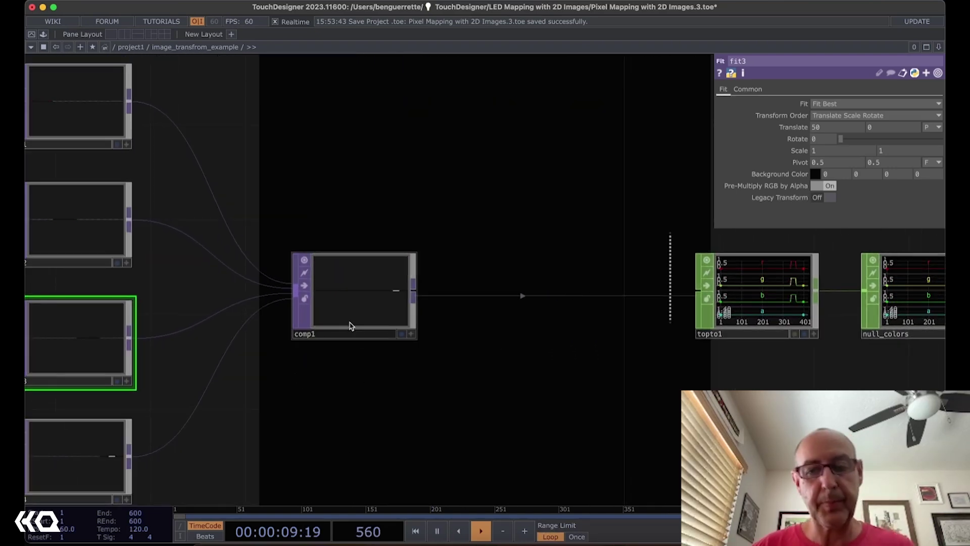
pyautogui.hscroll(5, 608, 390)
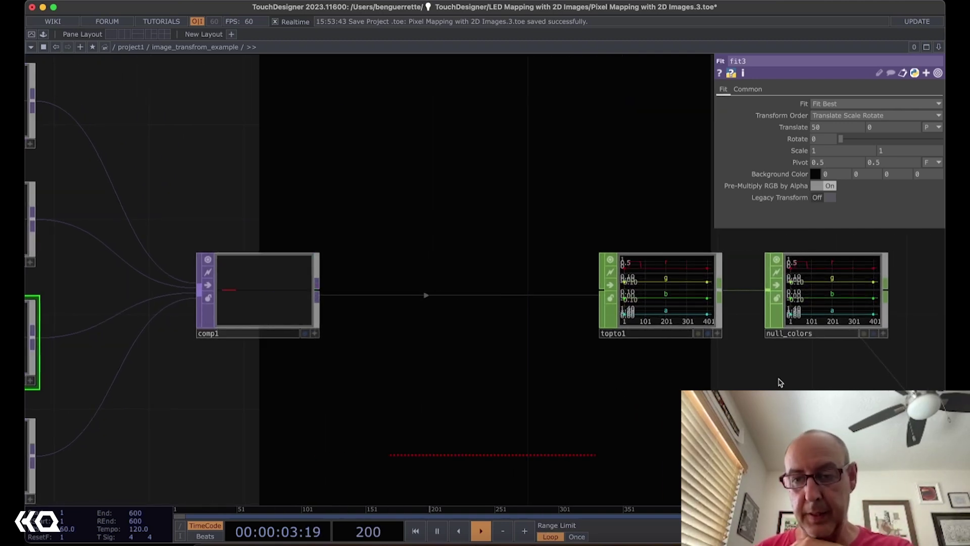
pyautogui.scroll(-2, 780, 379)
pyautogui.hscroll(3, 665, 386)
pyautogui.scroll(-3, 665, 380)
pyautogui.hscroll(6, 638, 344)
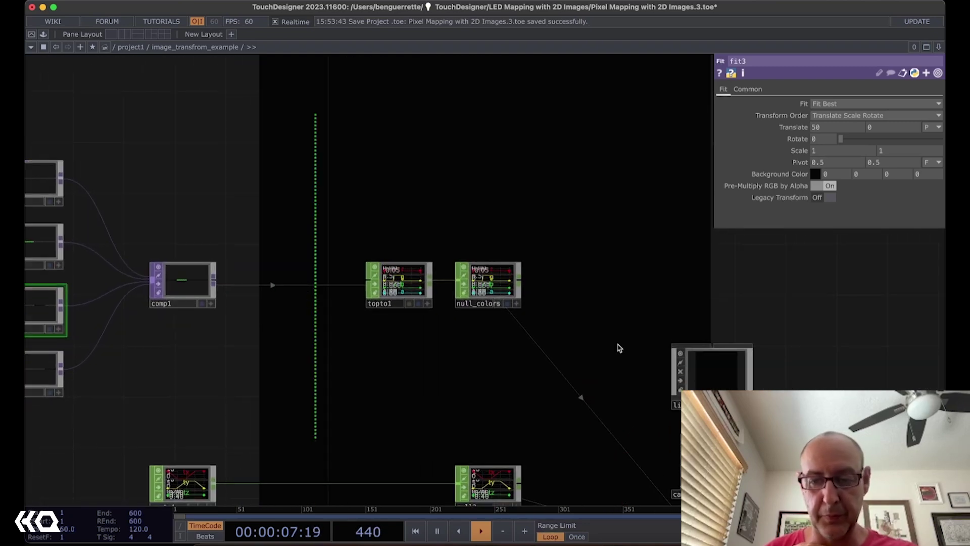
pyautogui.scroll(-2, 611, 384)
pyautogui.hscroll(5, 612, 384)
pyautogui.scroll(-5, 611, 384)
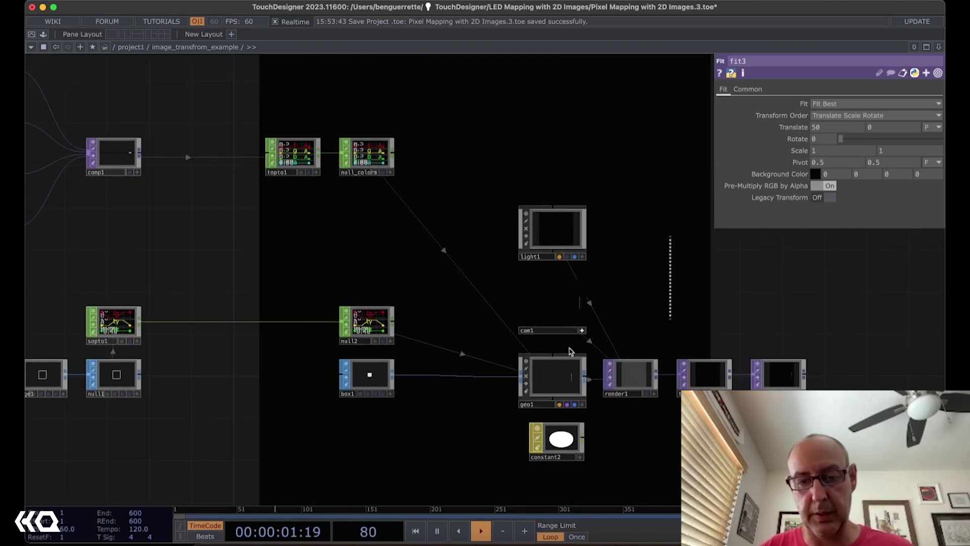
# - Select geo1 to view its instancing parameters and the render1, transform2 and null3 chain after it
pyautogui.click(555, 380)
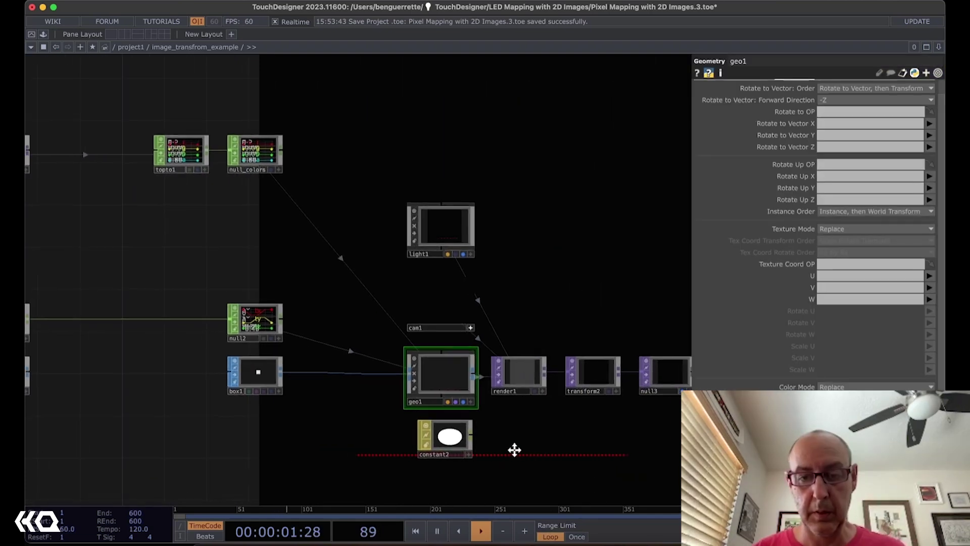
pyautogui.hscroll(4, 513, 448)
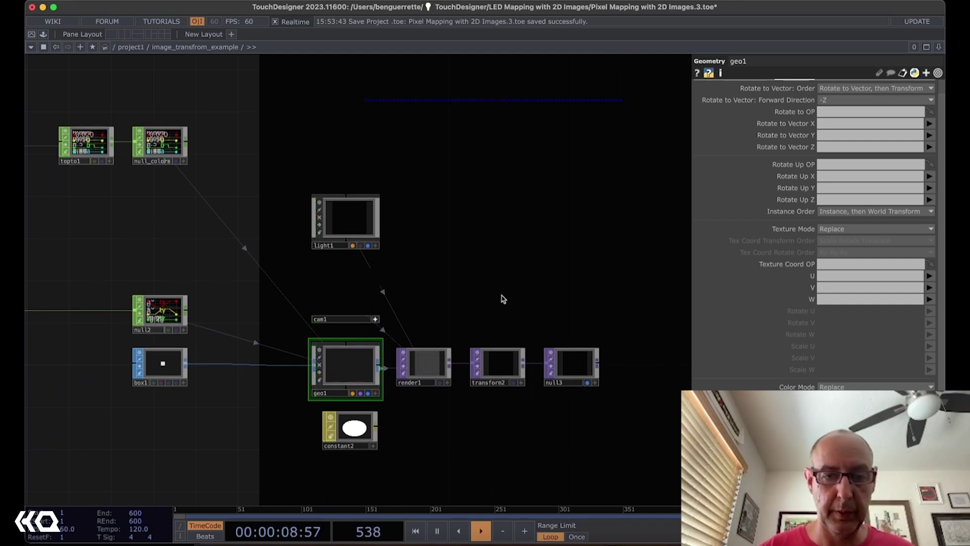
pyautogui.moveTo(503, 298); pyautogui.dragTo(458, 317)
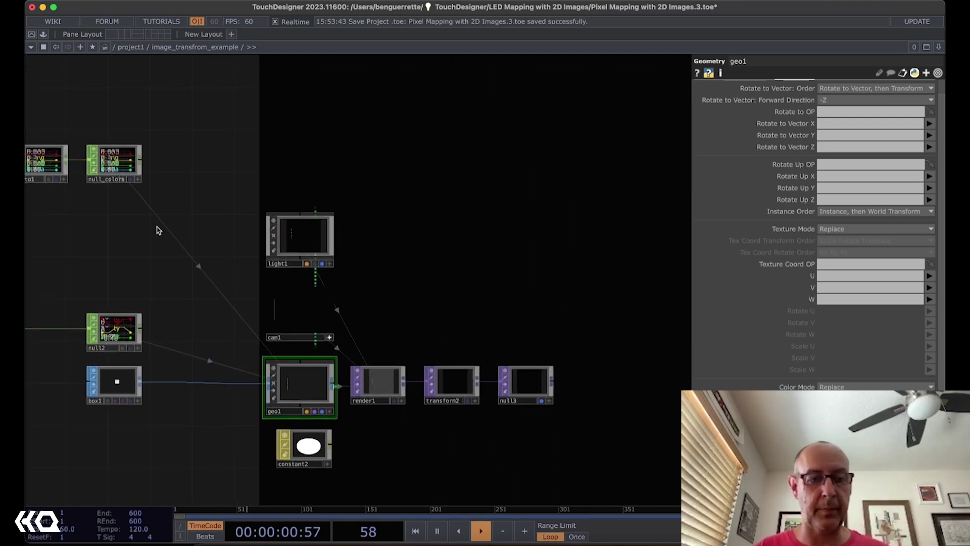
# - Trace the network back from geo1 through comp1 and the fit and crop branches to the triangle_sequence source
pyautogui.hscroll(-5, 146, 230)
pyautogui.scroll(3, 175, 270)
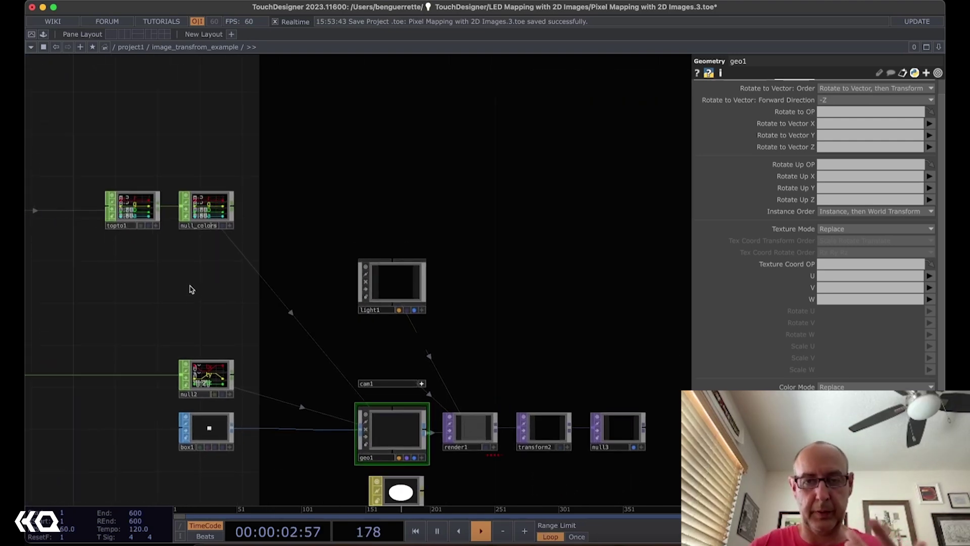
pyautogui.hscroll(-10, 145, 267)
pyautogui.scroll(2, 145, 266)
pyautogui.hscroll(-10, 226, 296)
pyautogui.scroll(2, 226, 296)
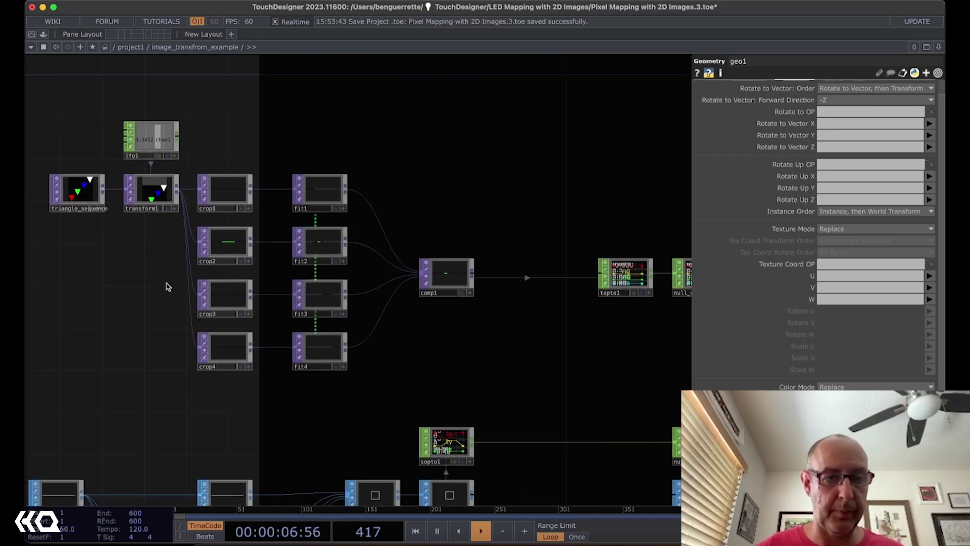
pyautogui.scroll(3, 165, 282)
pyautogui.hscroll(-2, 165, 281)
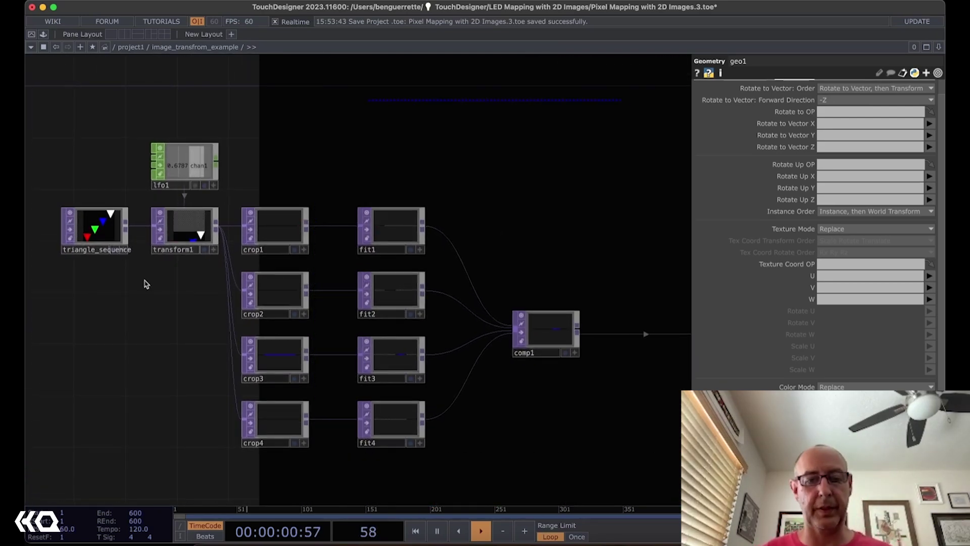
pyautogui.scroll(8, 433, 284)
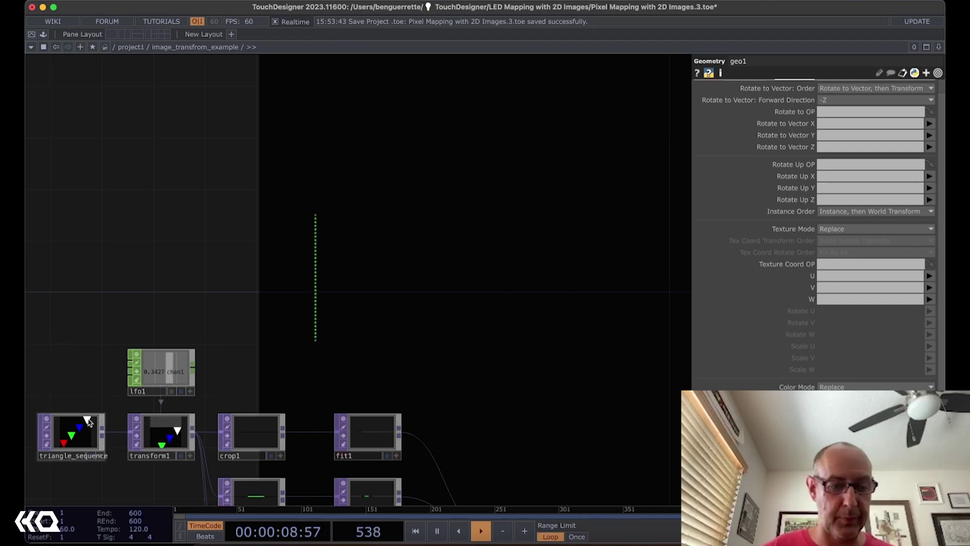
# - Switch to Figma and examine the triangle sequence frames with the coloured triangles, the diamonds and the white diagonal band
pyautogui.press('super+Tab')
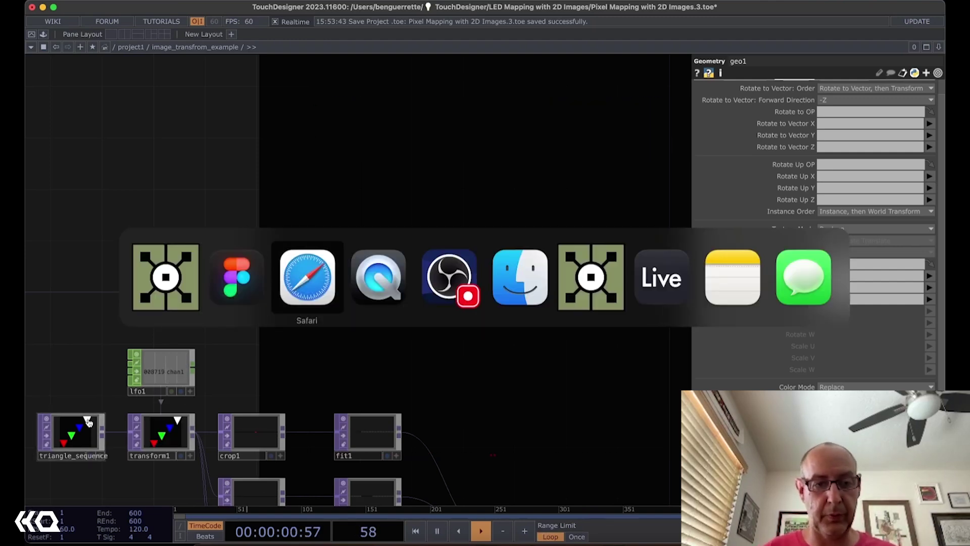
pyautogui.scroll(-20, 549, 327)
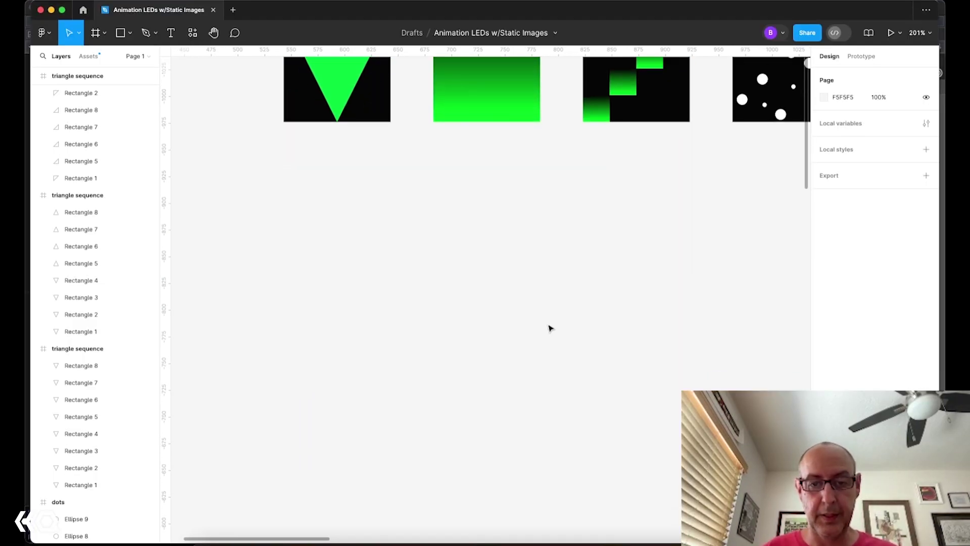
pyautogui.scroll(-5, 551, 328)
pyautogui.keyDown('ctrl'); pyautogui.scroll(-3, 551, 328); pyautogui.keyUp('ctrl')
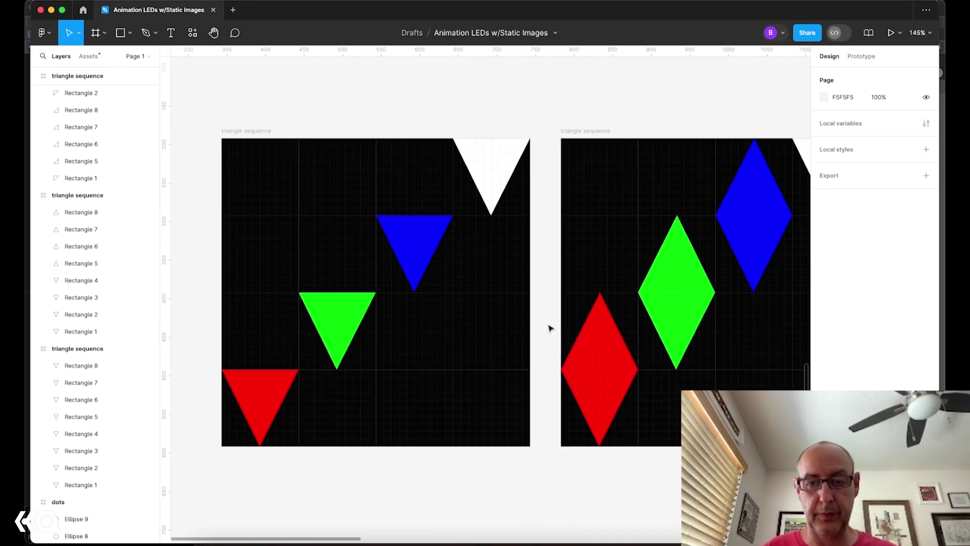
pyautogui.hscroll(3, 550, 329)
pyautogui.hscroll(-3, 337, 281)
pyautogui.scroll(1, 336, 280)
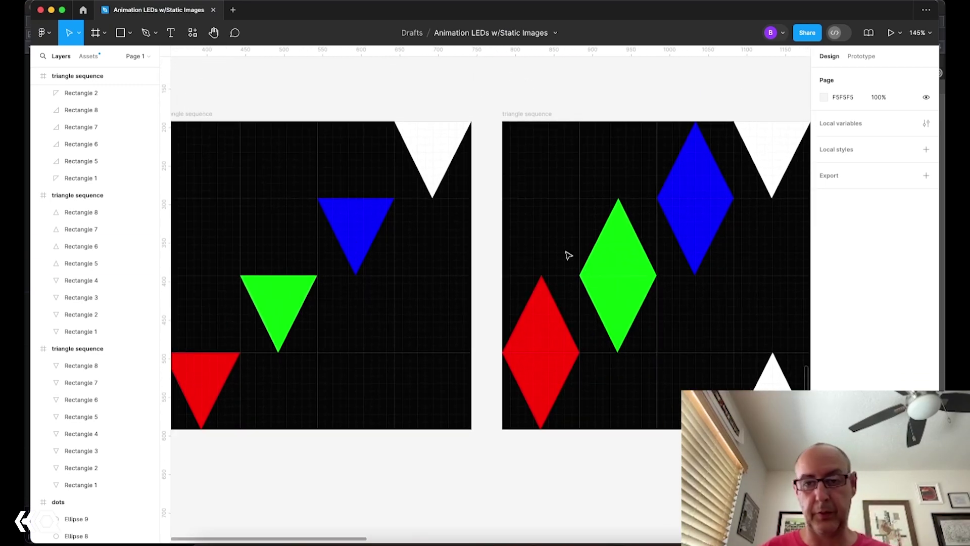
pyautogui.hscroll(2, 731, 189)
pyautogui.hscroll(2, 732, 195)
pyautogui.scroll(-1, 732, 195)
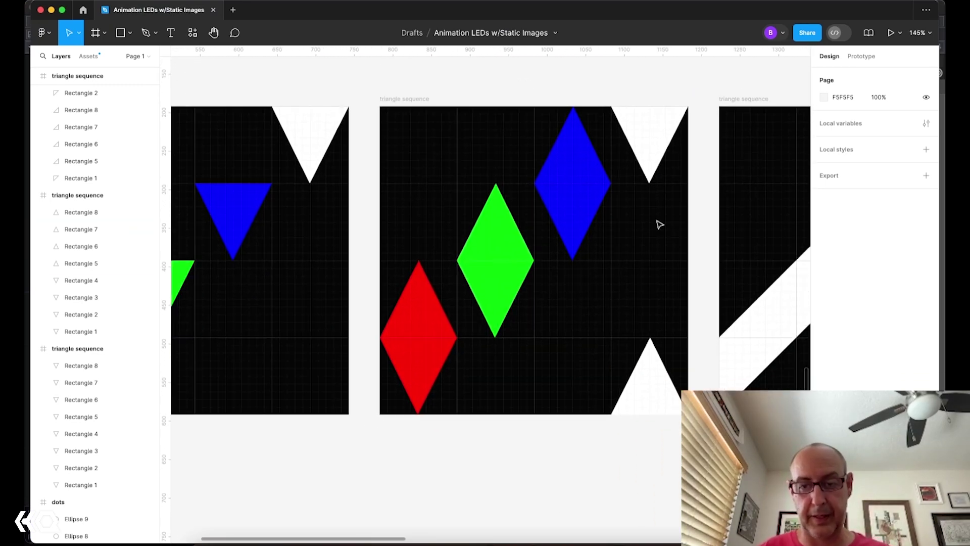
# - Return to TouchDesigner and load triangle sequence B.jpg as the source file of the triangle_sequence operator
pyautogui.press('super+Tab')
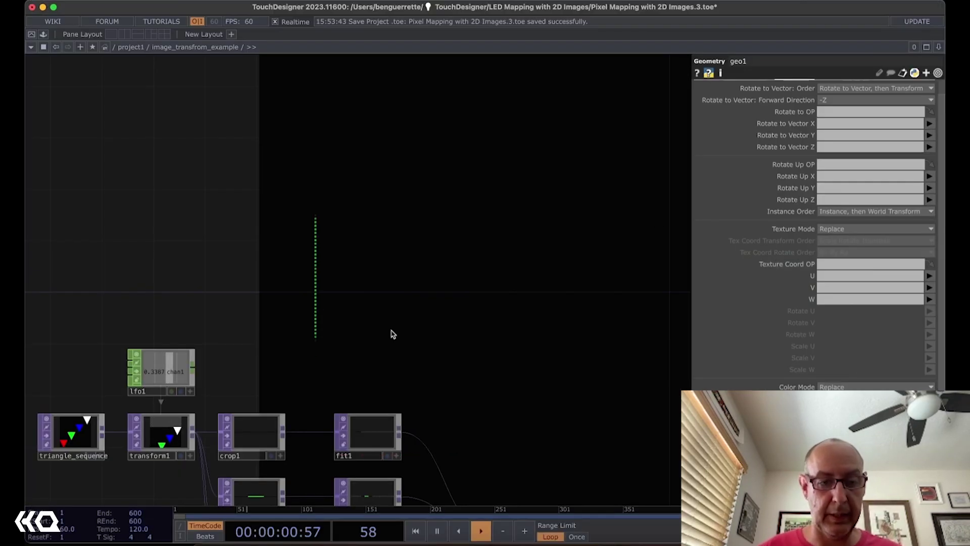
pyautogui.click(88, 444)
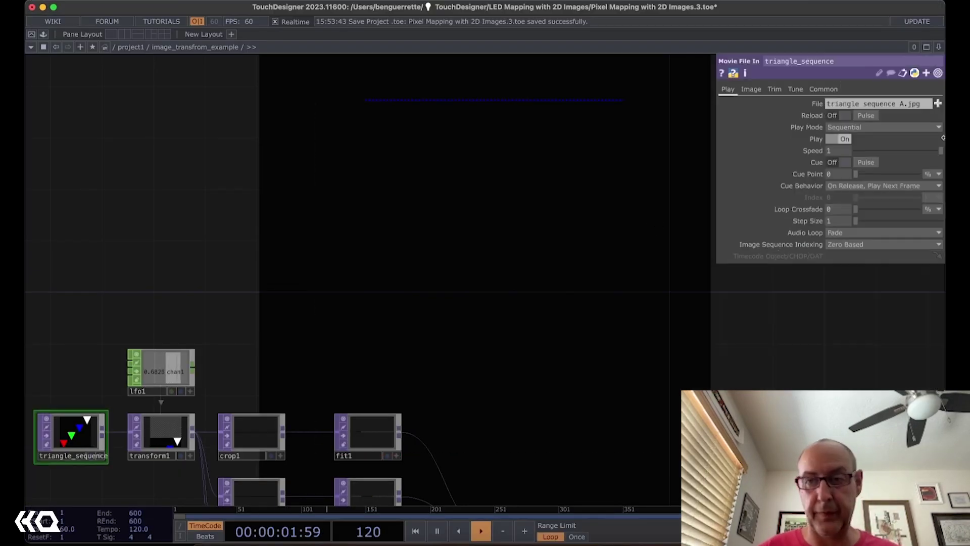
pyautogui.click(937, 103)
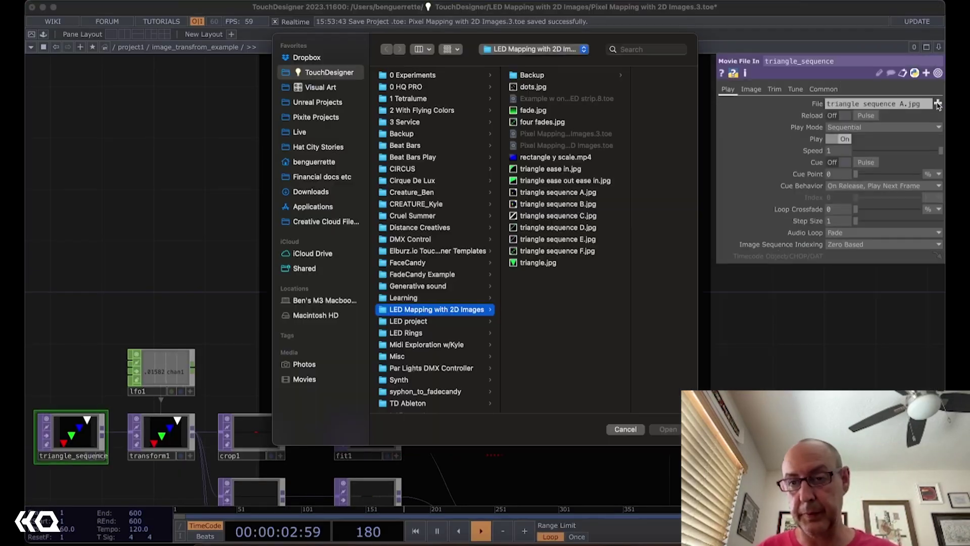
pyautogui.click(528, 204)
pyautogui.doubleClick(528, 205)
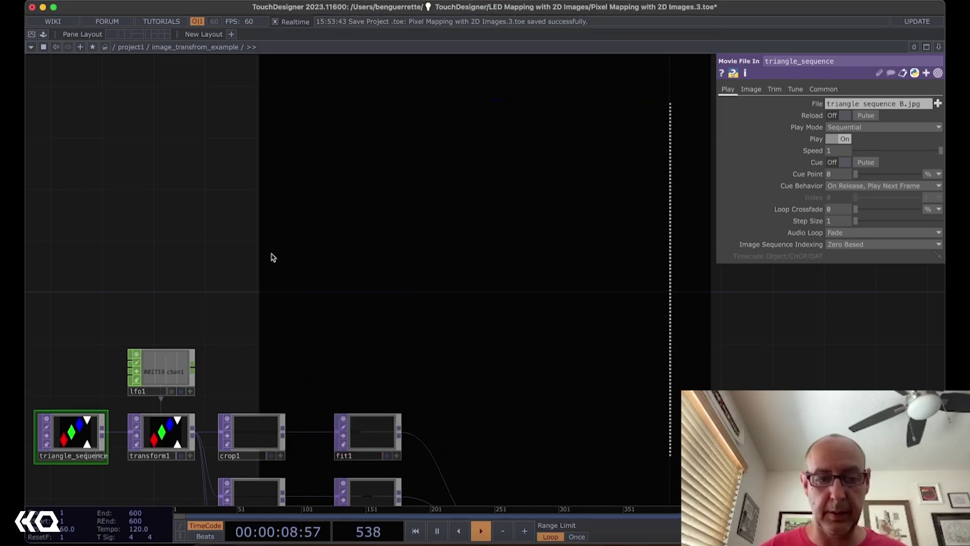
# - Replace the triangle_sequence source image with triangle sequence C.jpg
pyautogui.click(935, 104)
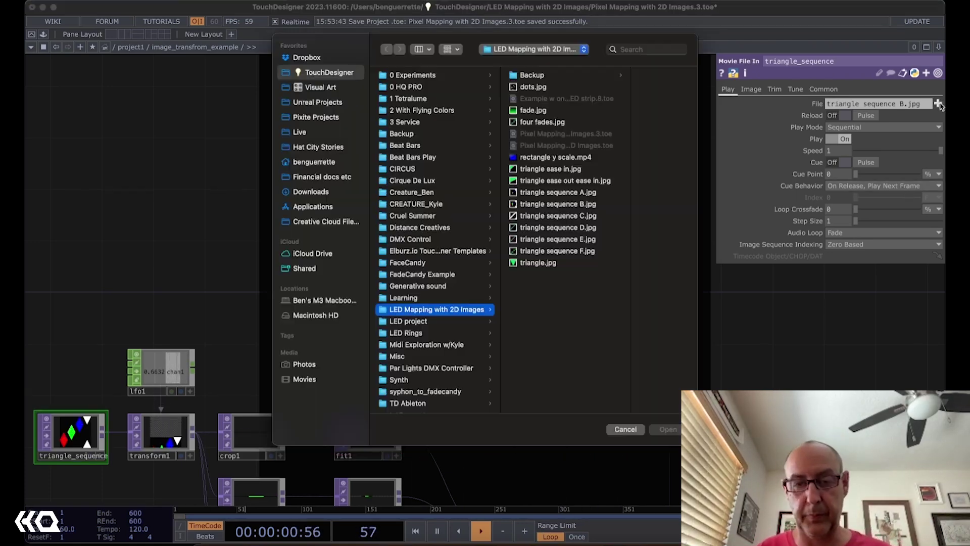
pyautogui.click(553, 218)
pyautogui.doubleClick(553, 217)
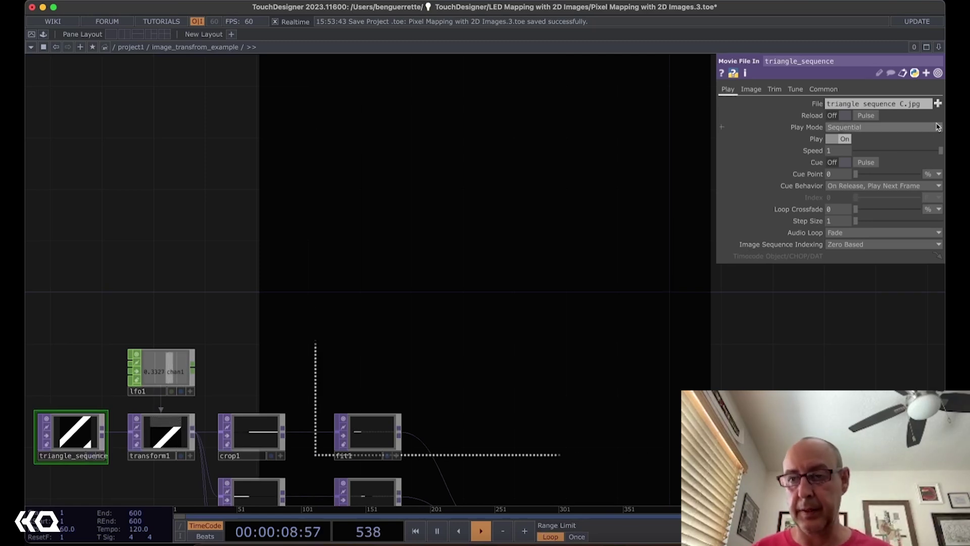
# - View the cyan curved frame in Figma, and load triangle sequence D.jpg into the triangle_sequence operator in TouchDesigner
pyautogui.press('super+Tab')
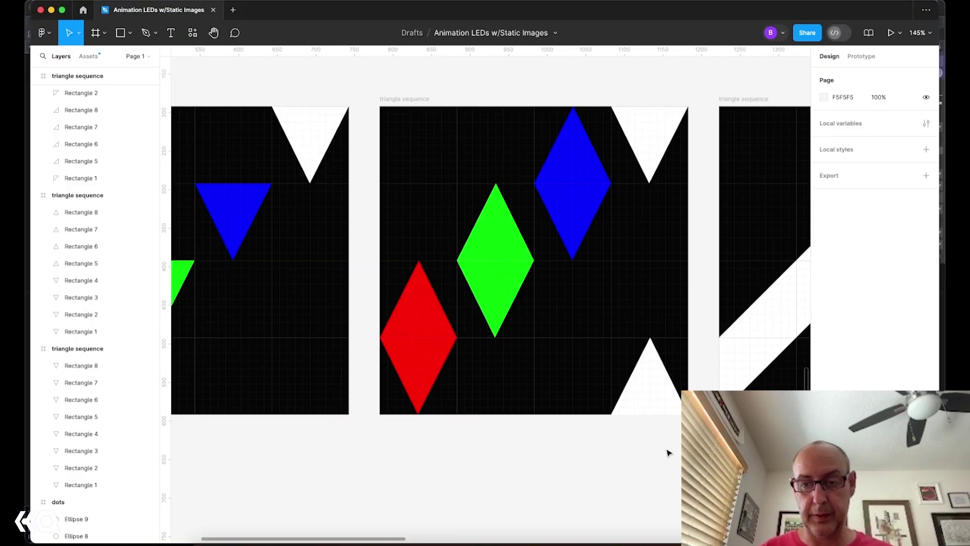
pyautogui.hscroll(15, 452, 449)
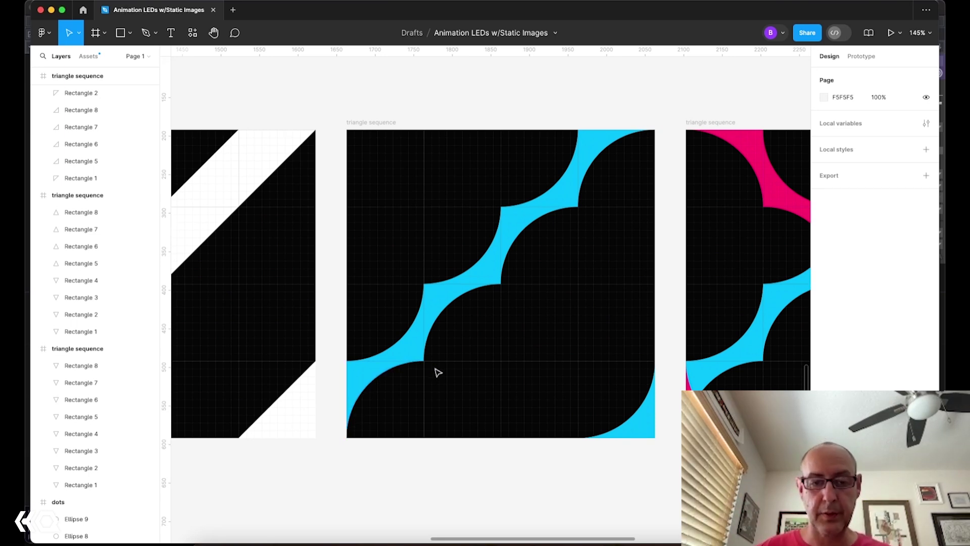
pyautogui.click(395, 372)
pyautogui.hotkey('ctrl', 'v')
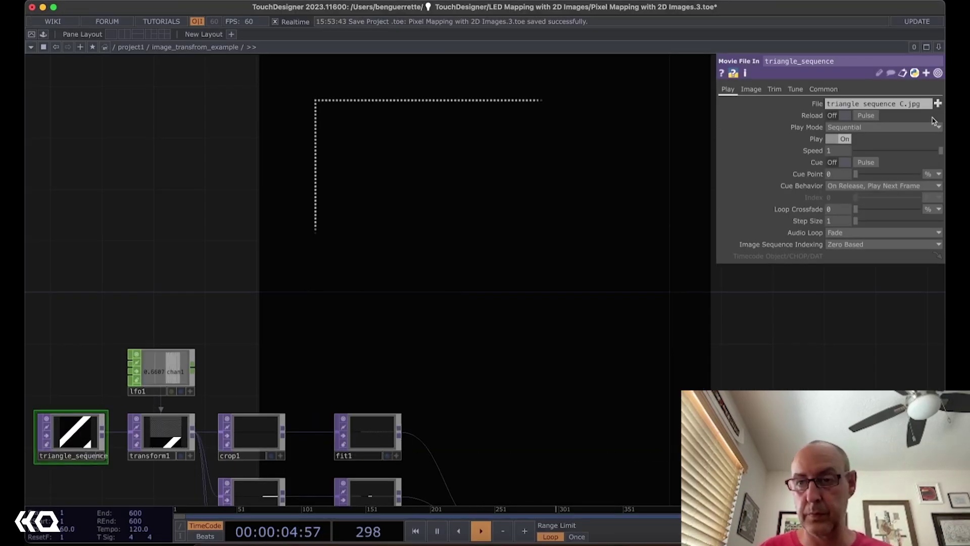
pyautogui.click(938, 103)
pyautogui.doubleClick(527, 228)
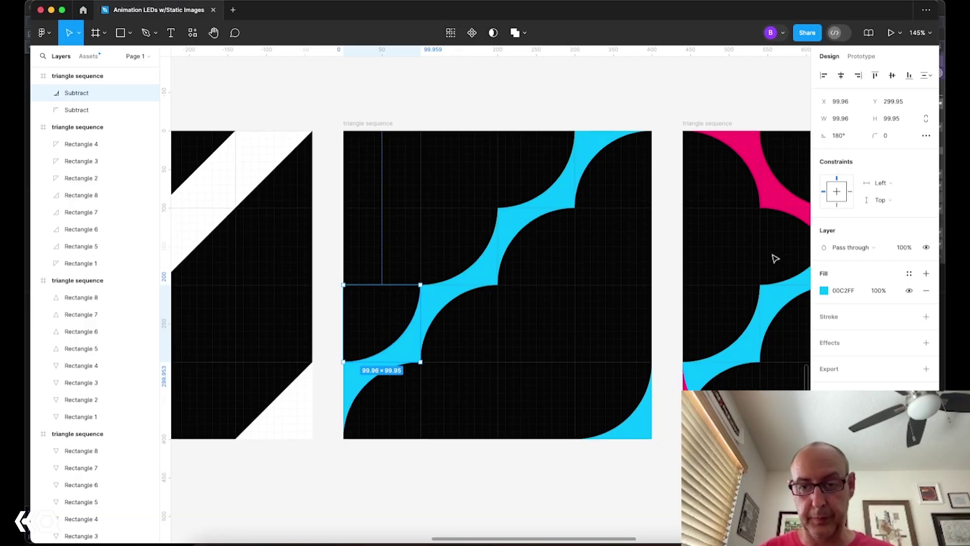
# - View the crossing pink and cyan frame in Figma, and load triangle sequence E.jpg into triangle_sequence in TouchDesigner
pyautogui.hscroll(6, 773, 257)
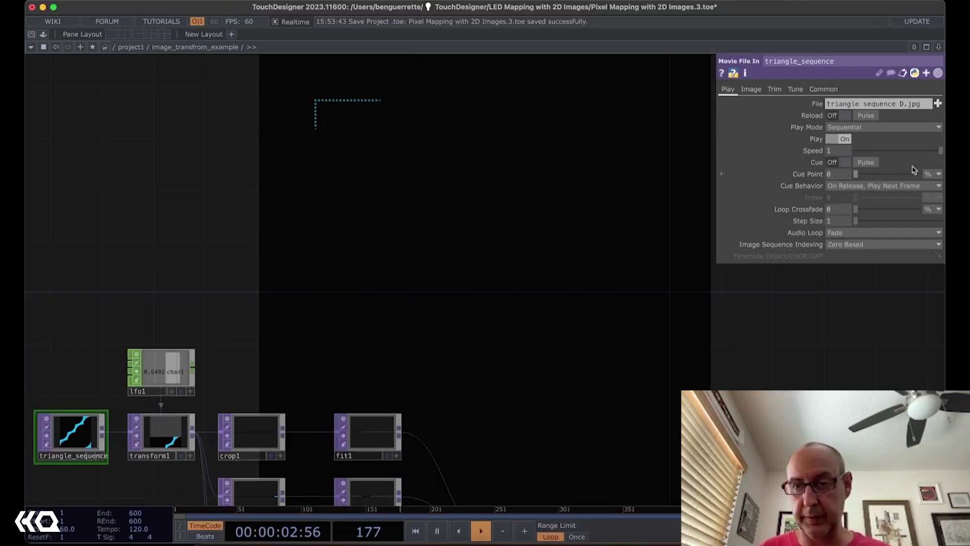
pyautogui.click(938, 103)
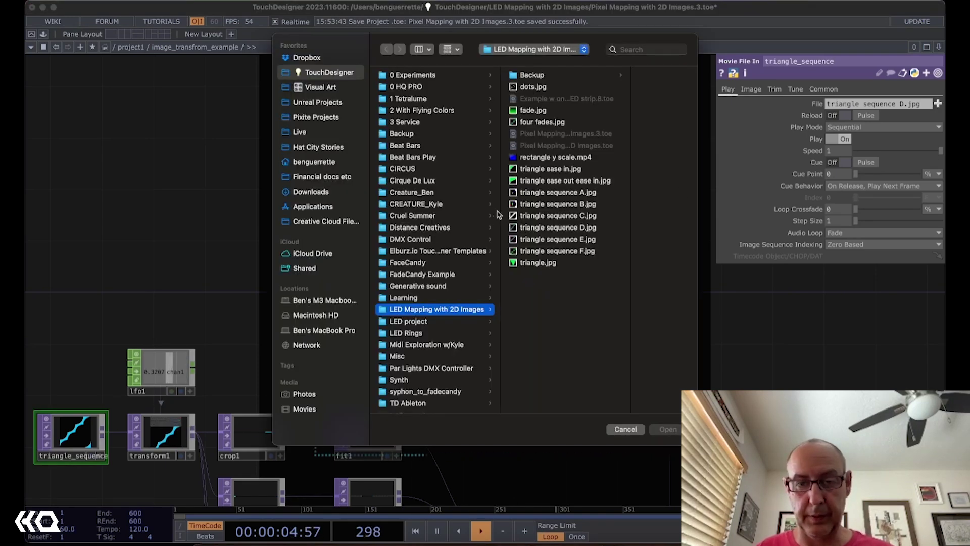
pyautogui.doubleClick(575, 239)
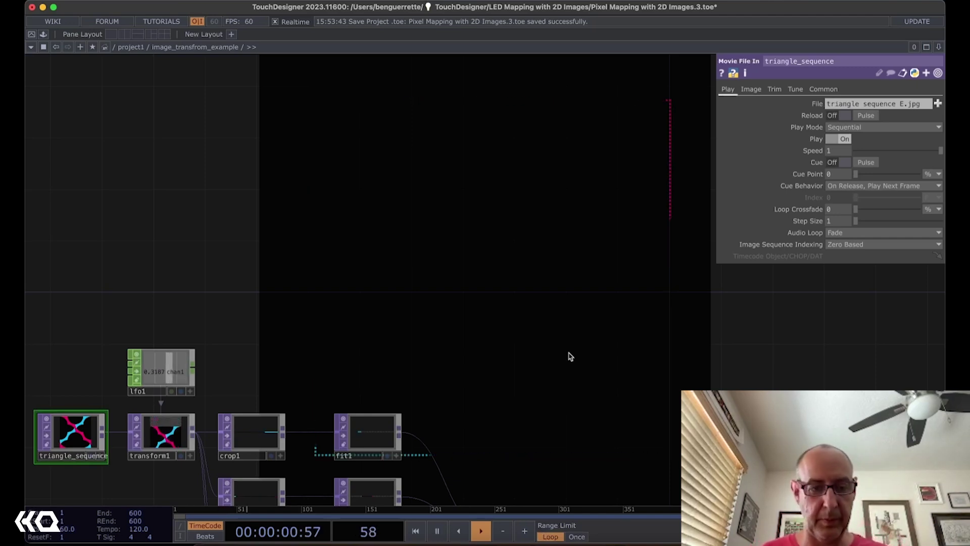
# - Compare the pink and cyan frame with the green gradient frame in Figma, and load triangle sequence F.jpg into triangle_sequence in TouchDesigner
pyautogui.press('super+Tab')
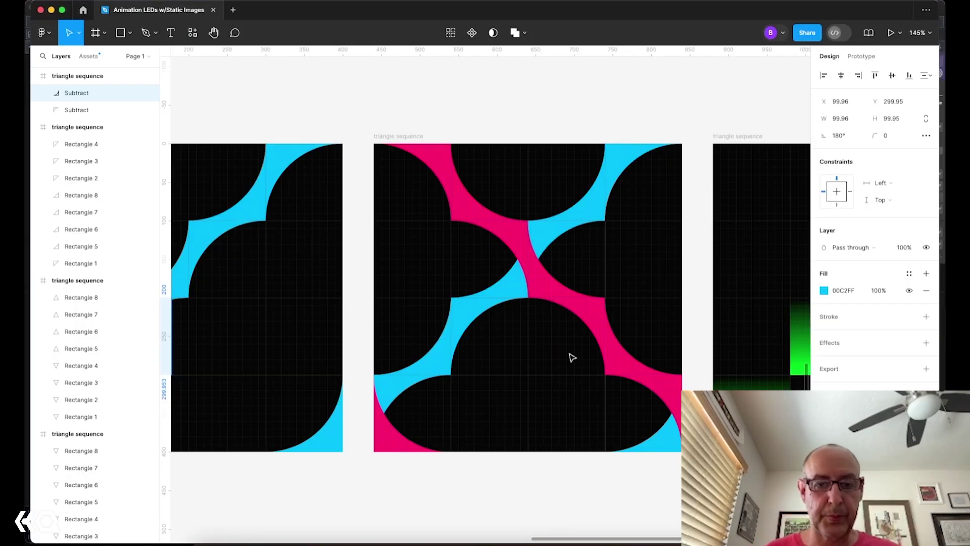
pyautogui.hscroll(5, 572, 358)
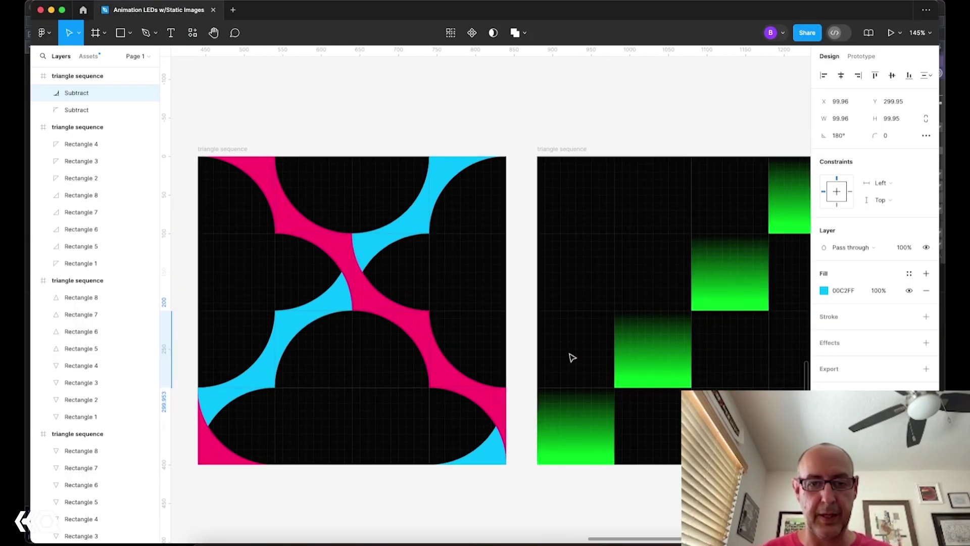
pyautogui.hscroll(3, 573, 358)
pyautogui.scroll(-1, 572, 358)
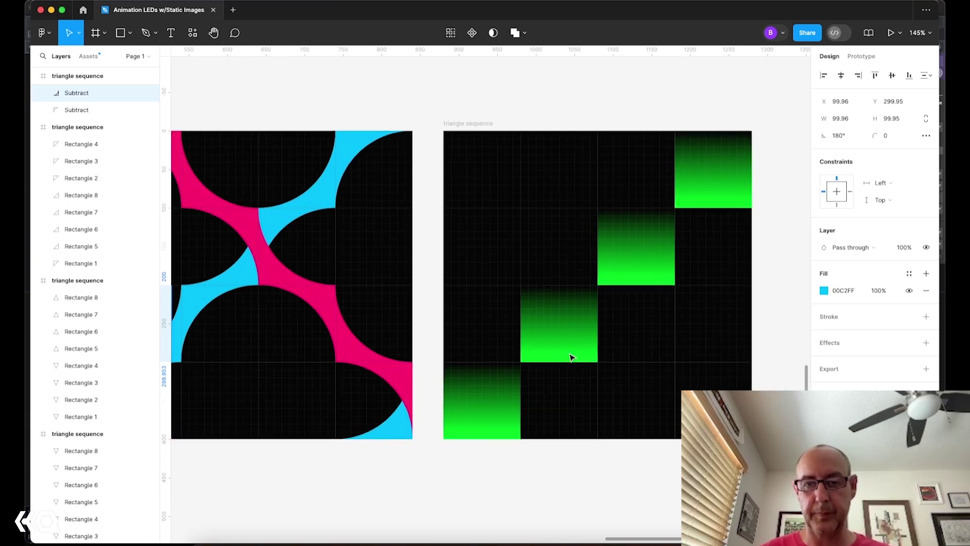
pyautogui.press('super+Tab')
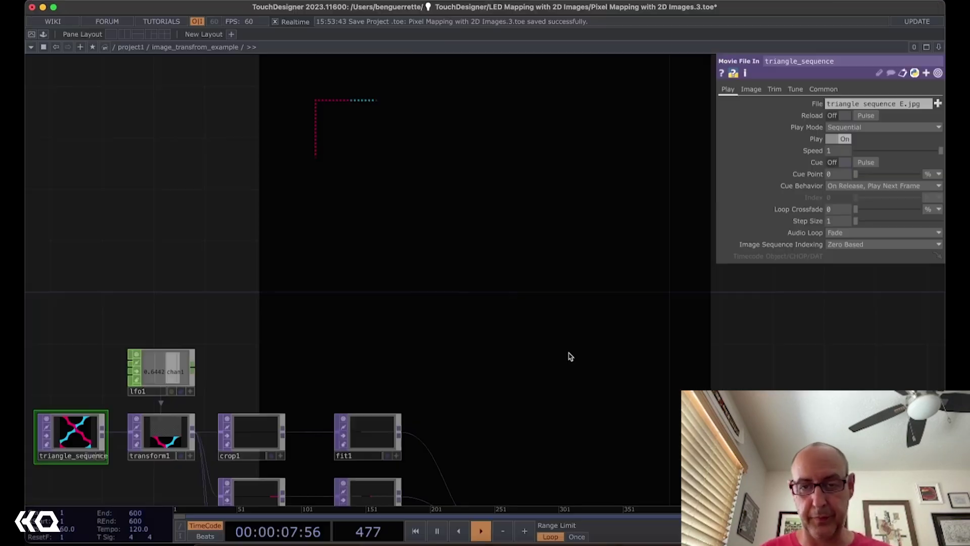
pyautogui.click(937, 103)
pyautogui.doubleClick(541, 251)
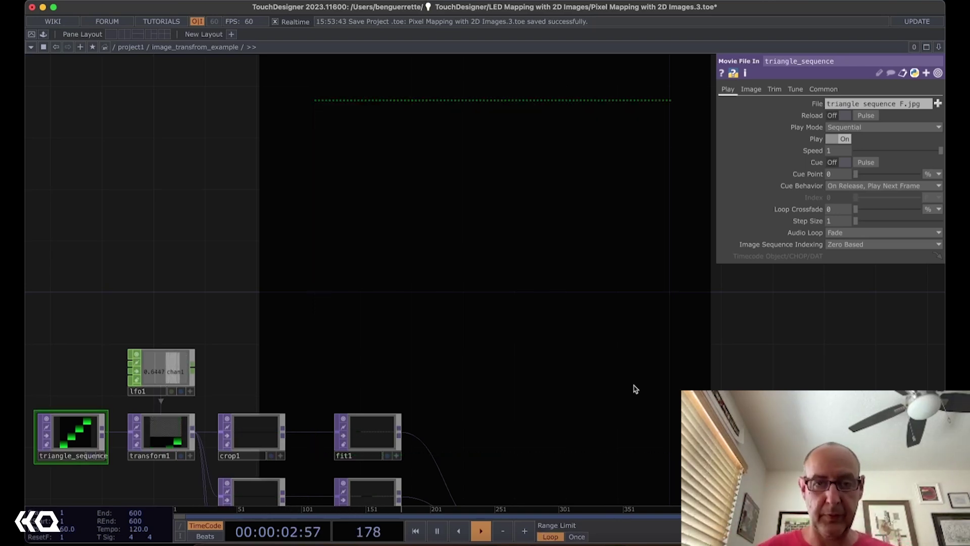
# - In Figma, scale the four green gradient squares to 25 × 25 each and duplicate them into a continuous 16-square diagonal across the frame
pyautogui.press('super+Tab')
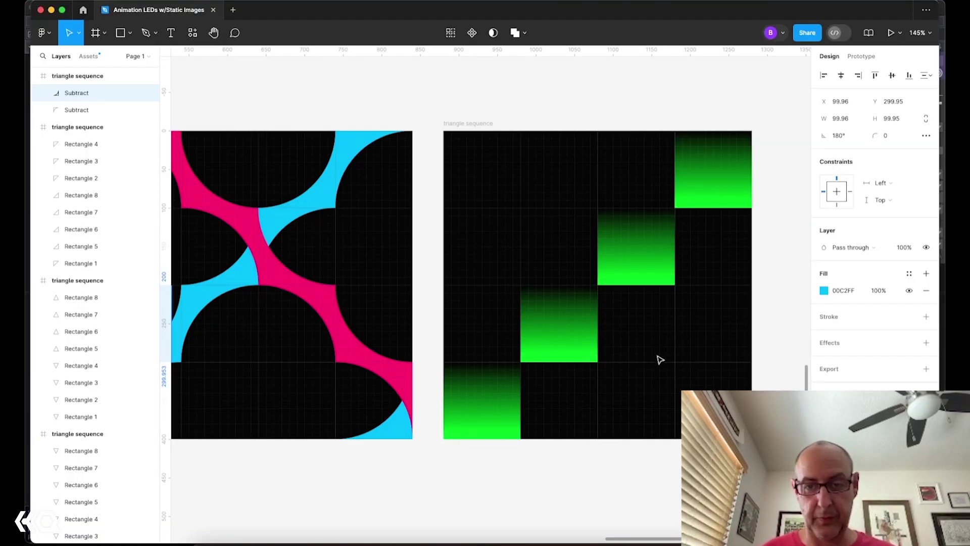
pyautogui.hscroll(3, 660, 359)
pyautogui.scroll(-2, 660, 359)
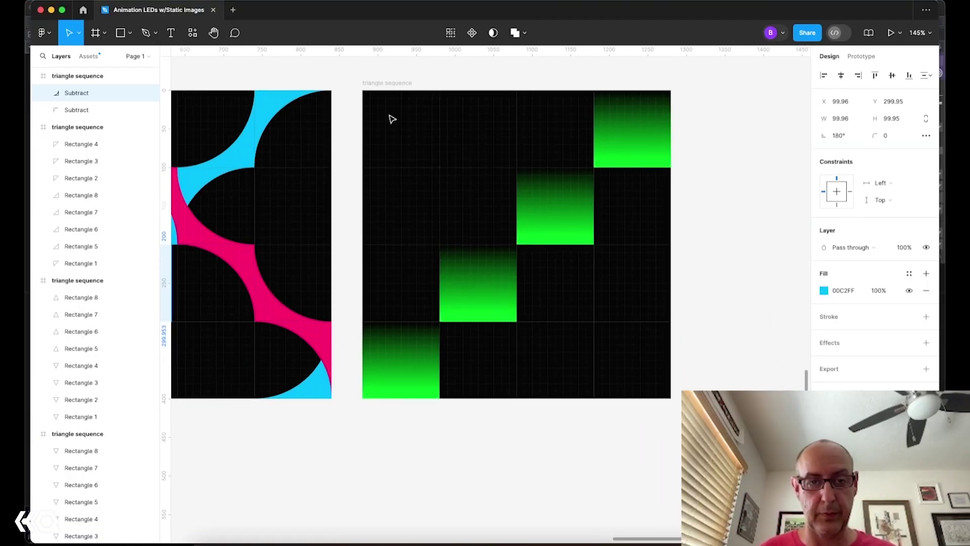
pyautogui.moveTo(392, 119); pyautogui.dragTo(640, 376)
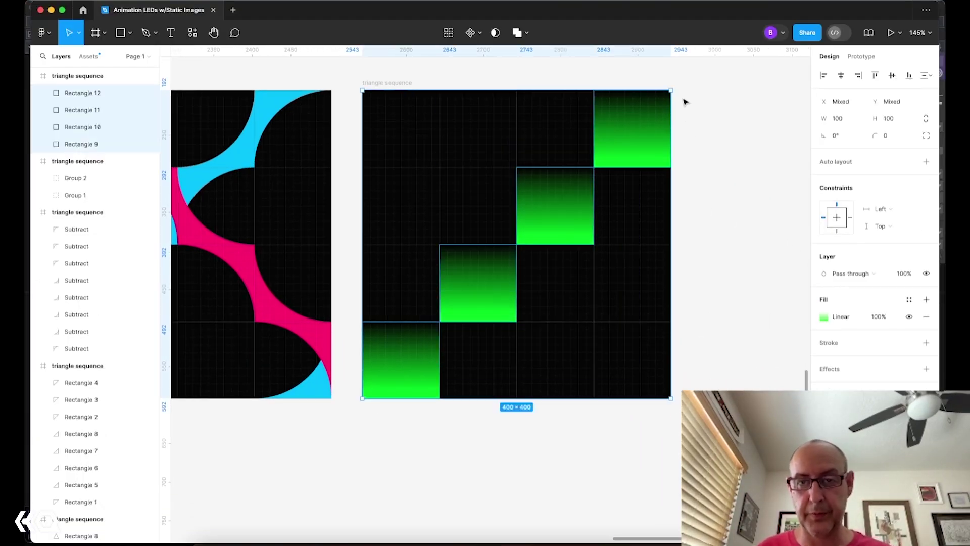
pyautogui.keyDown('shift'); pyautogui.moveTo(669, 89); pyautogui.dragTo(506, 256); pyautogui.keyUp('shift')
pyautogui.press('super+d')
pyautogui.press('super+d')
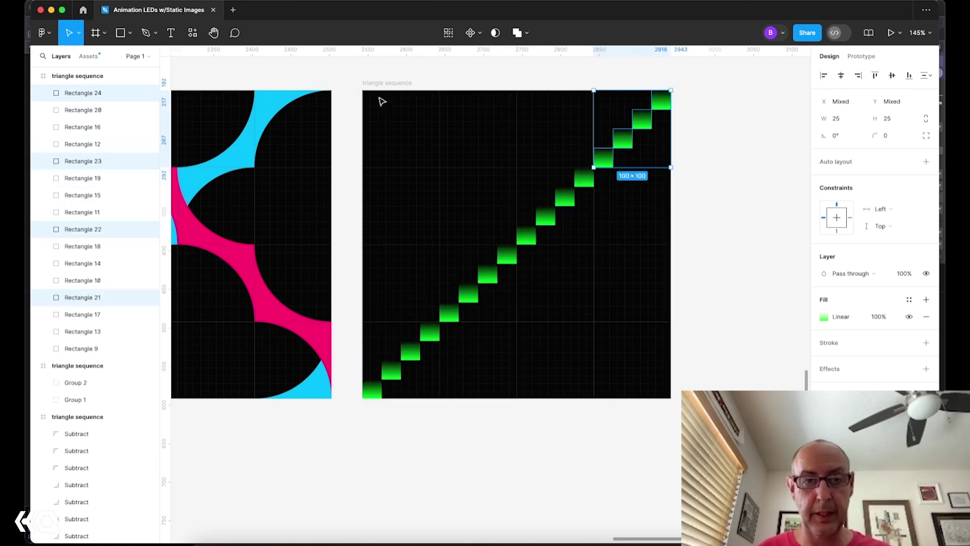
# - Export the edited triangle sequence frame as triangle sequence G.jpg in the LED Mapping with 2D Images folder
pyautogui.click(389, 81)
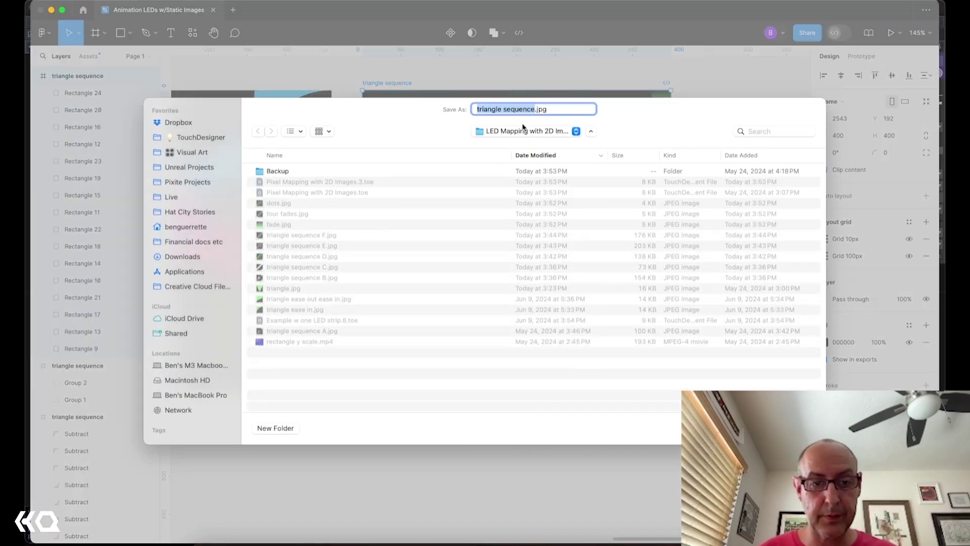
pyautogui.press('Right')
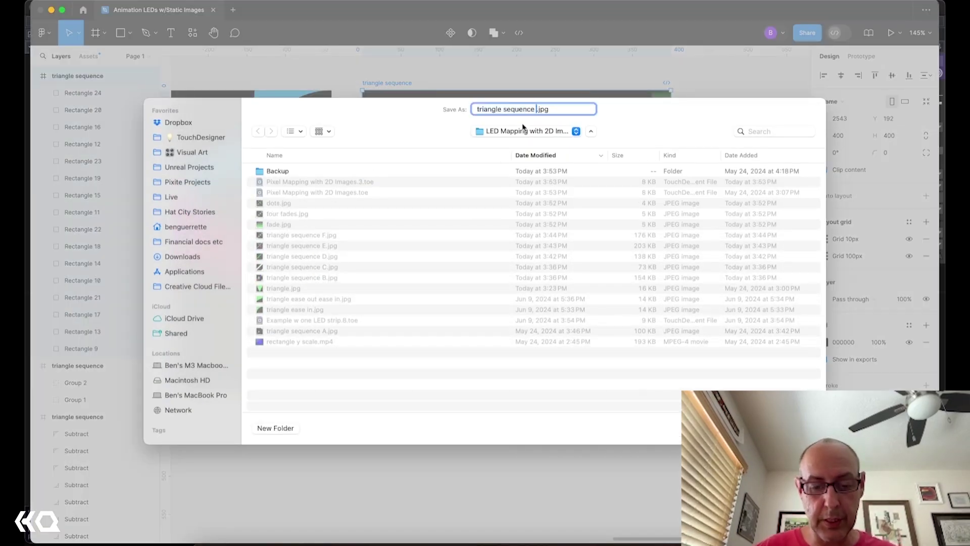
pyautogui.press('Return')
# - Switch to TouchDesigner and load triangle sequence G.jpg as the triangle_sequence source file
pyautogui.press('super+Tab')
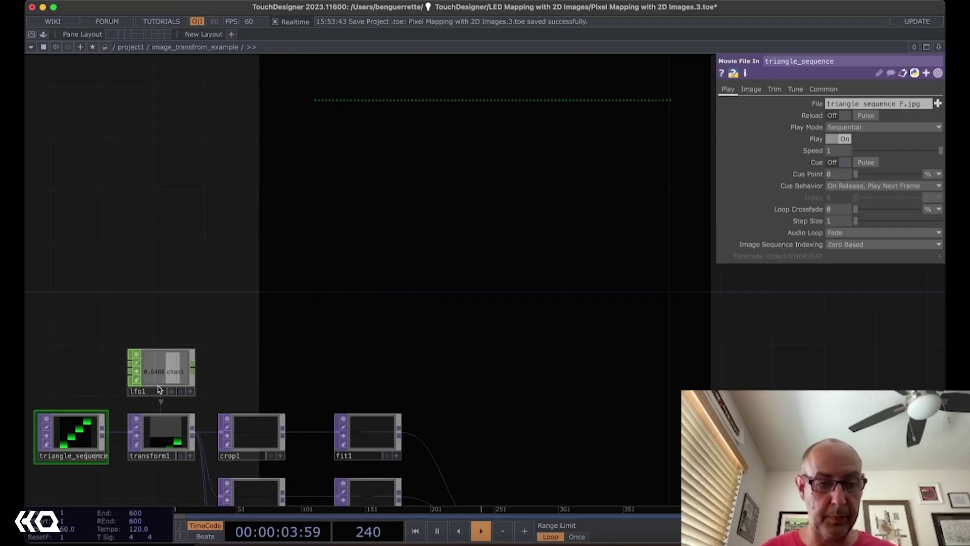
pyautogui.click(55, 445)
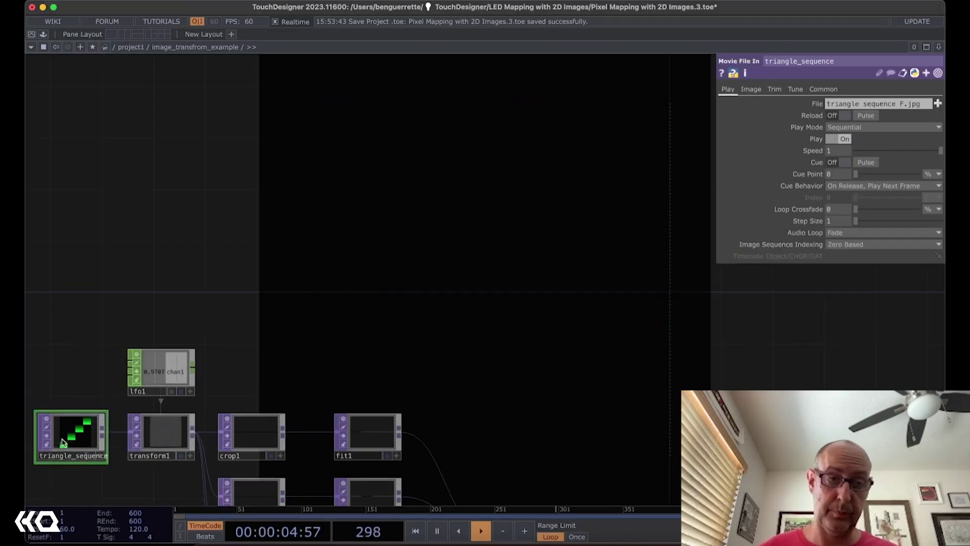
pyautogui.click(937, 103)
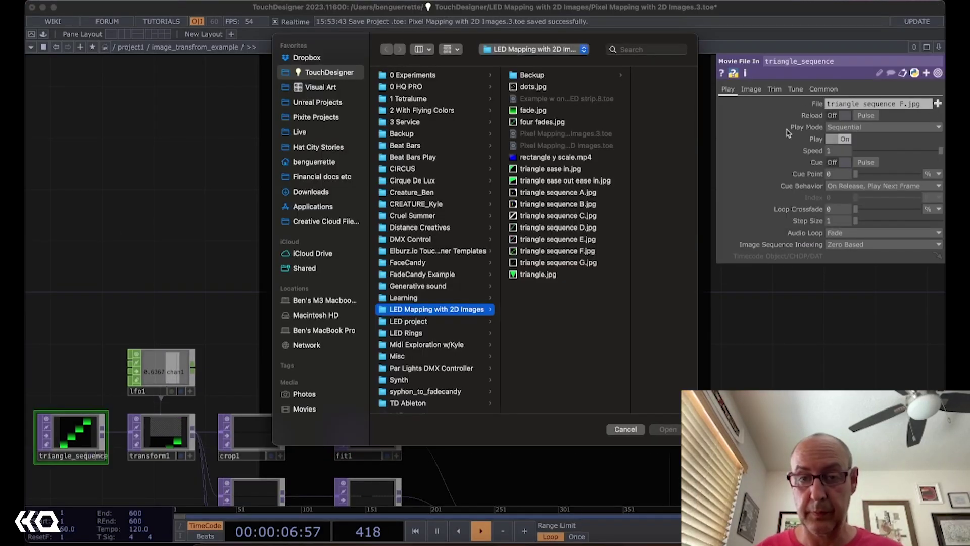
pyautogui.doubleClick(594, 263)
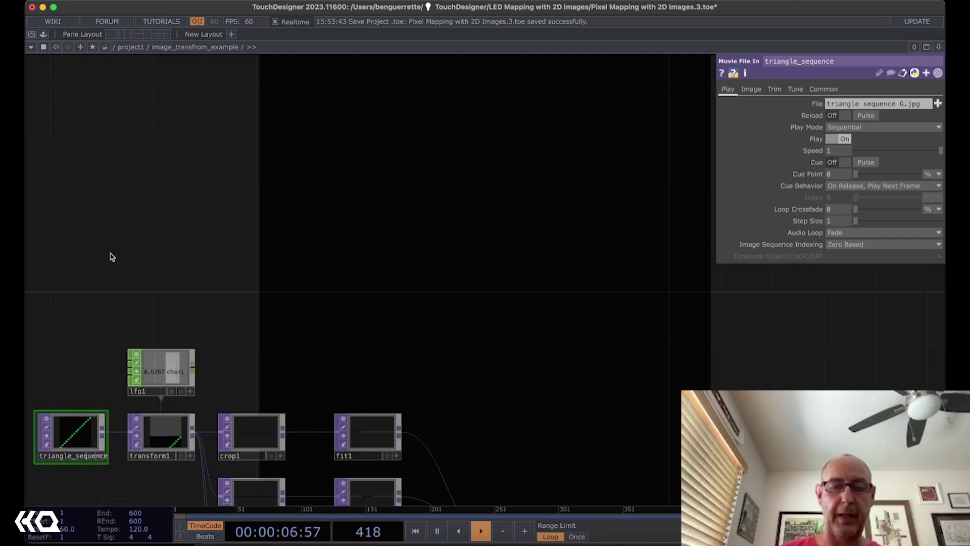
# - Switch to the SERVICE TD 2023 project in TouchDesigner and trigger START in the TD_LIVE component
pyautogui.scroll(-2, 232, 313)
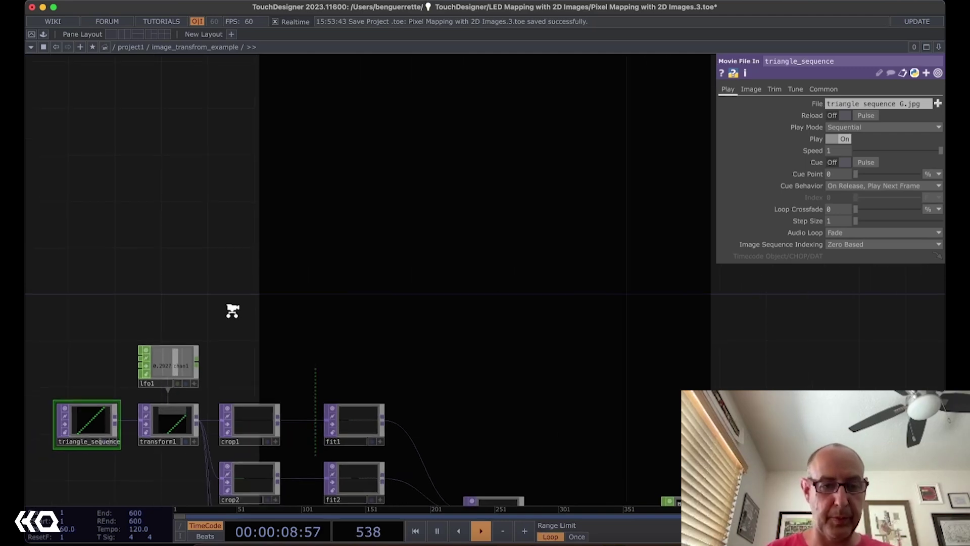
pyautogui.moveTo(236, 317); pyautogui.dragTo(212, 124)
pyautogui.press('super+Tab')
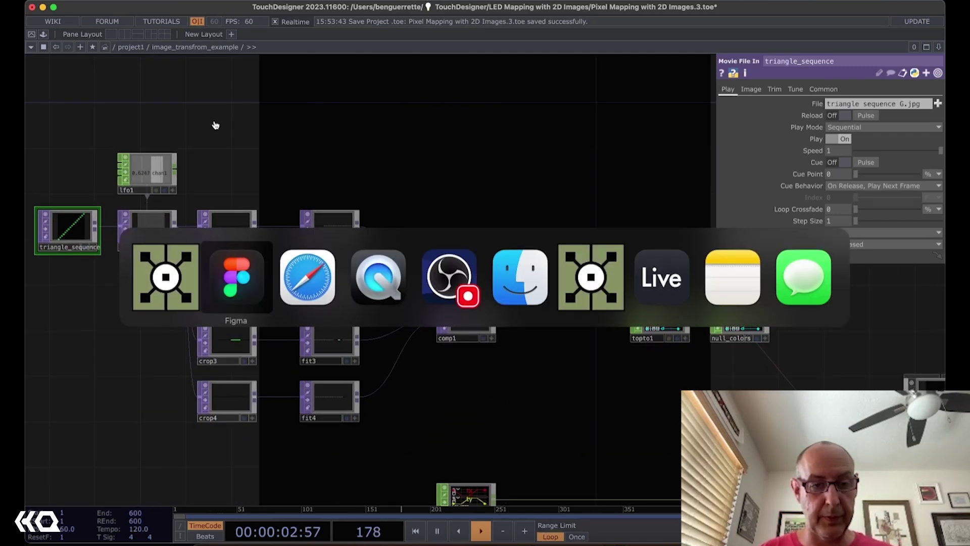
pyautogui.press('super+Tab')
pyautogui.press('super+Tab')
pyautogui.press('super+Tab')
pyautogui.press('super+Tab')
pyautogui.press('super+Tab')
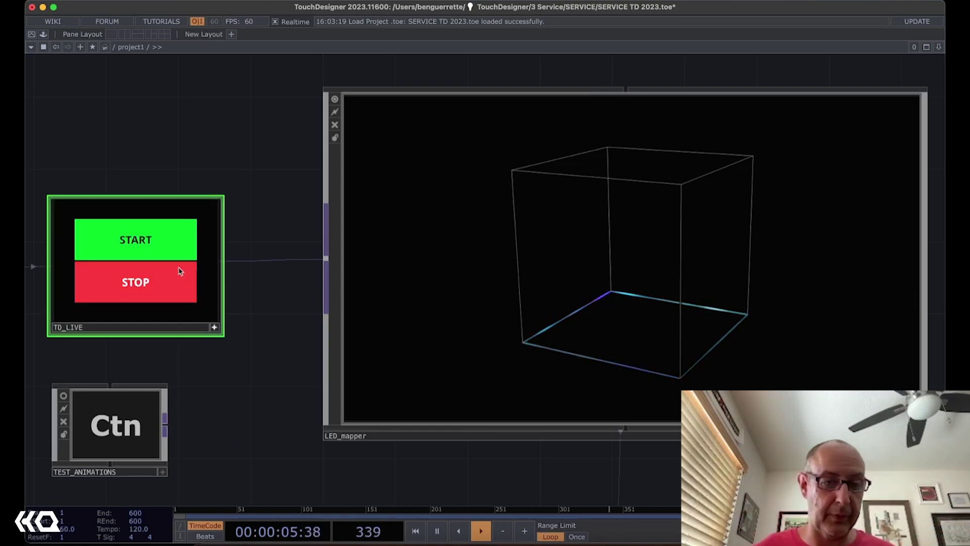
pyautogui.click(164, 248)
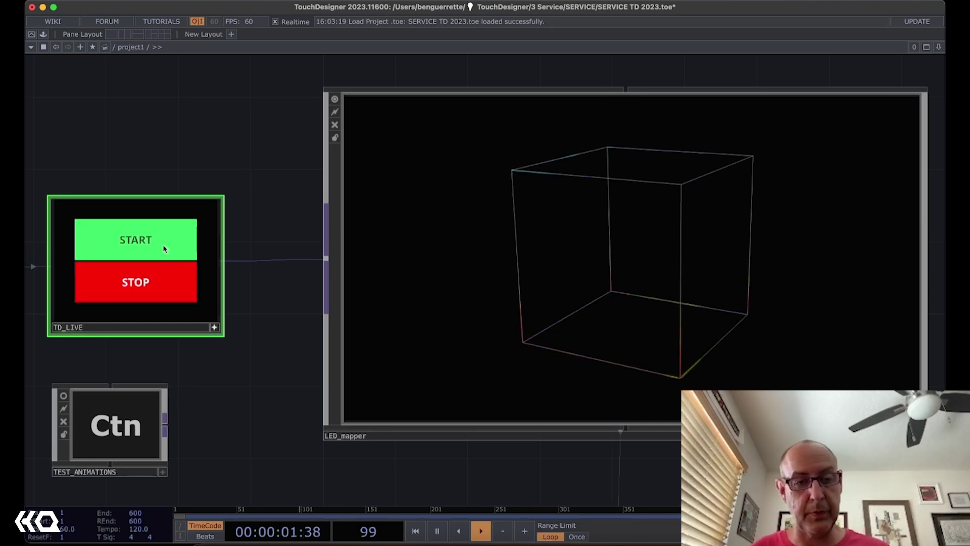
# - Switch to Ableton Live and bring up the clip list of the SERVICE Playback set
pyautogui.press('super+Tab')
pyautogui.press('super+Tab')
pyautogui.press('super+Tab')
pyautogui.press('super+Tab')
pyautogui.press('super+Tab')
pyautogui.press('super+Tab')
pyautogui.press('super+Tab')
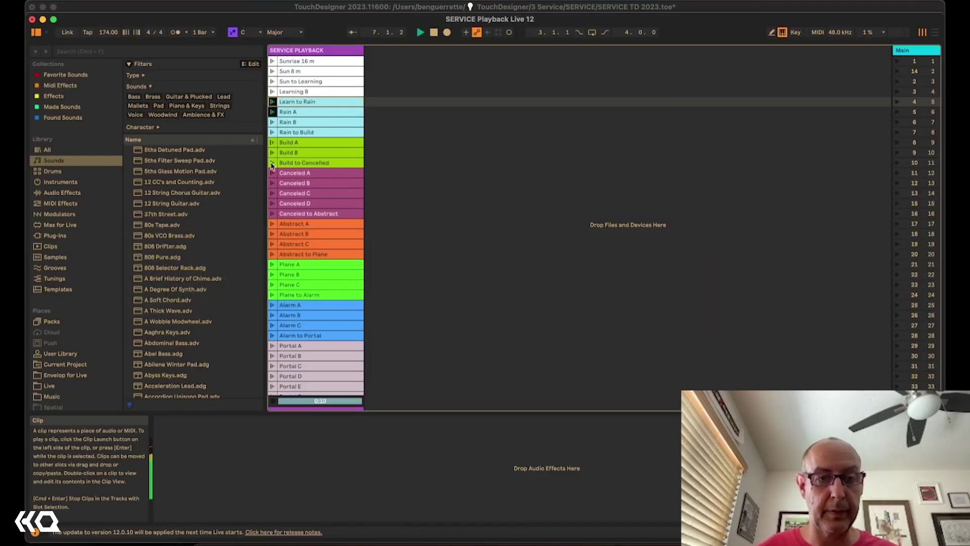
# - Return to the SERVICE project in TouchDesigner and examine the animated LED cube in the LED_mapper viewer
pyautogui.press('super+Tab')
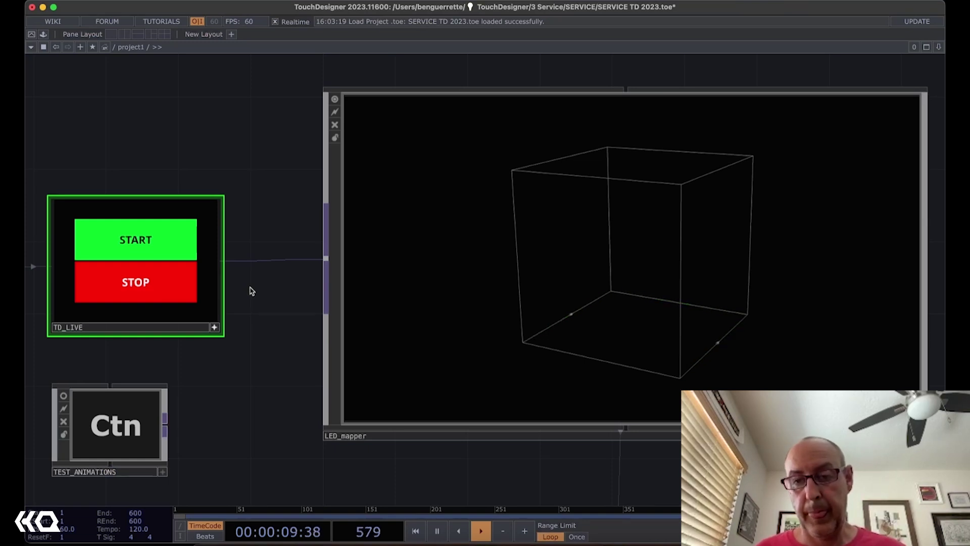
pyautogui.moveTo(682, 463); pyautogui.dragTo(604, 474)
pyautogui.scroll(2, 624, 463)
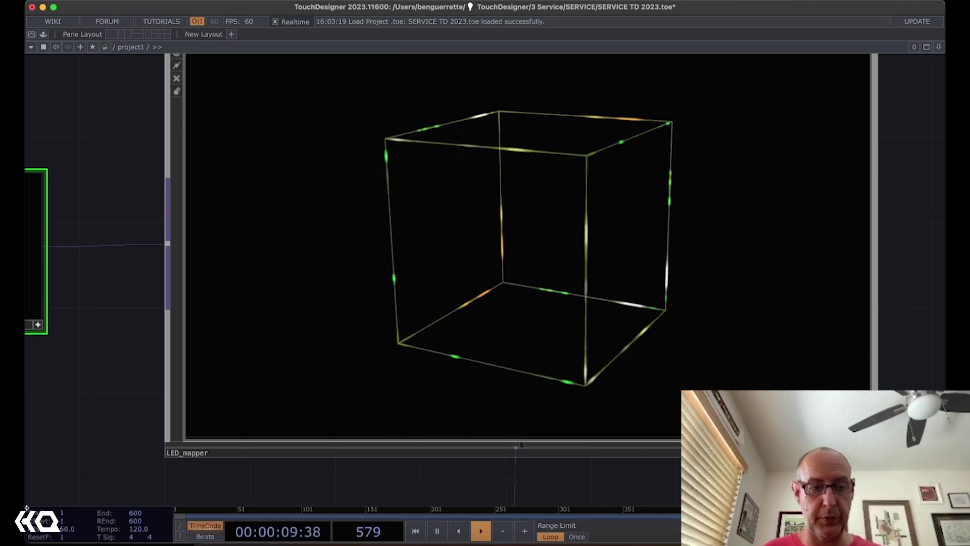
pyautogui.scroll(-1, 111, 418)
pyautogui.moveTo(110, 418); pyautogui.dragTo(216, 399)
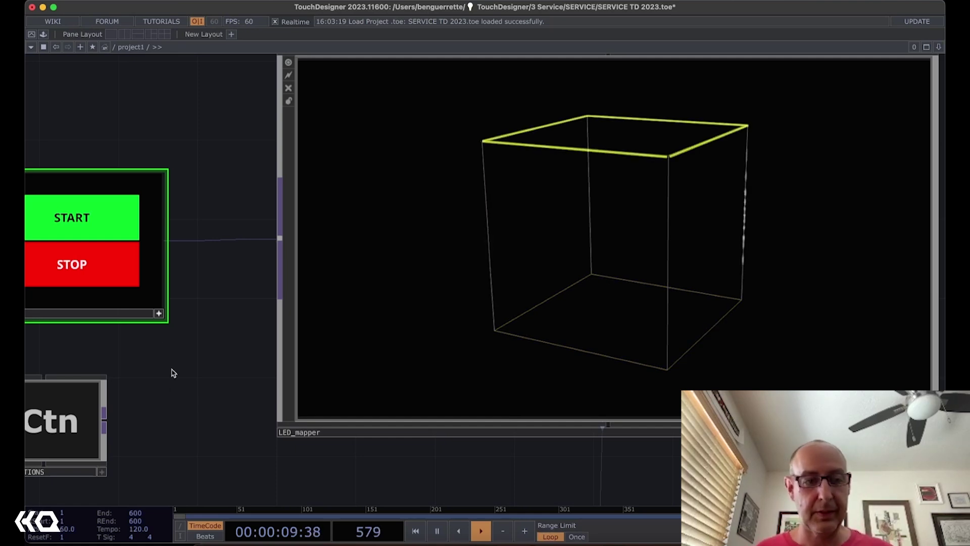
pyautogui.hscroll(-5, 256, 344)
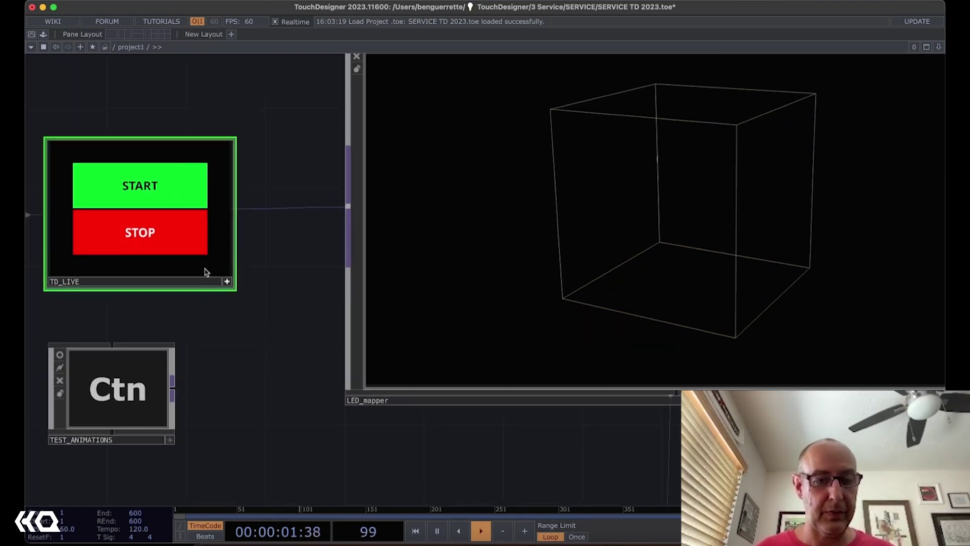
# - Turn off viewer interaction on the TD_LIVE component
pyautogui.click(227, 282)
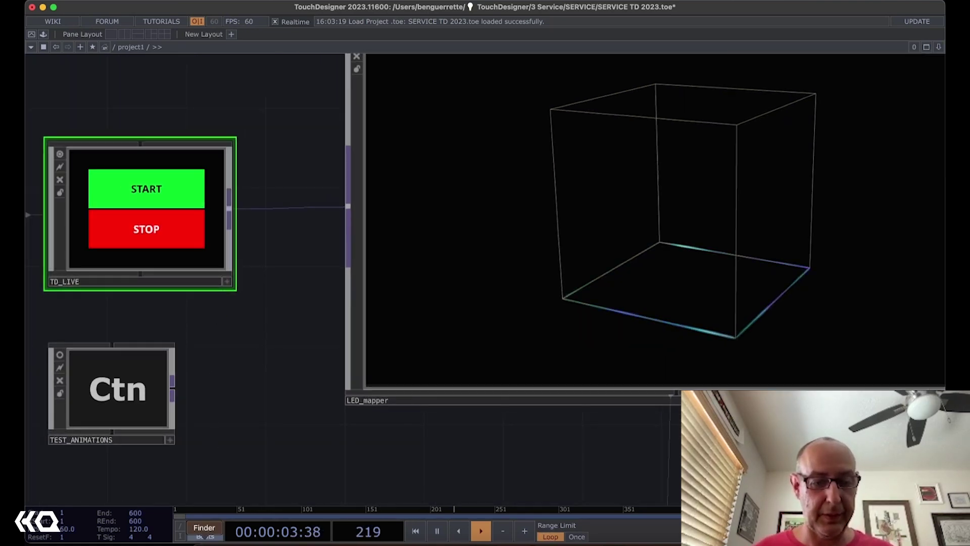
pyautogui.click(204, 541)
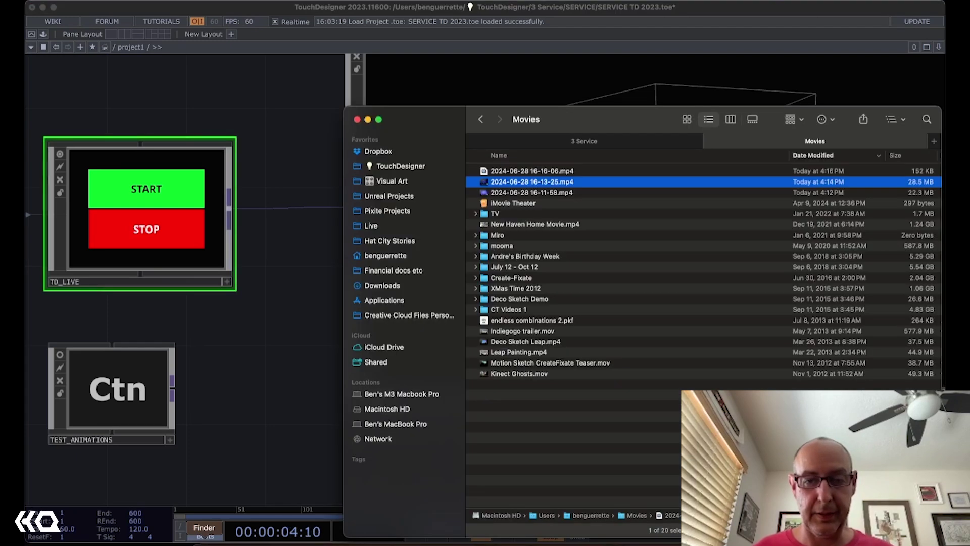
pyautogui.click(311, 388)
pyautogui.scroll(-3, 310, 387)
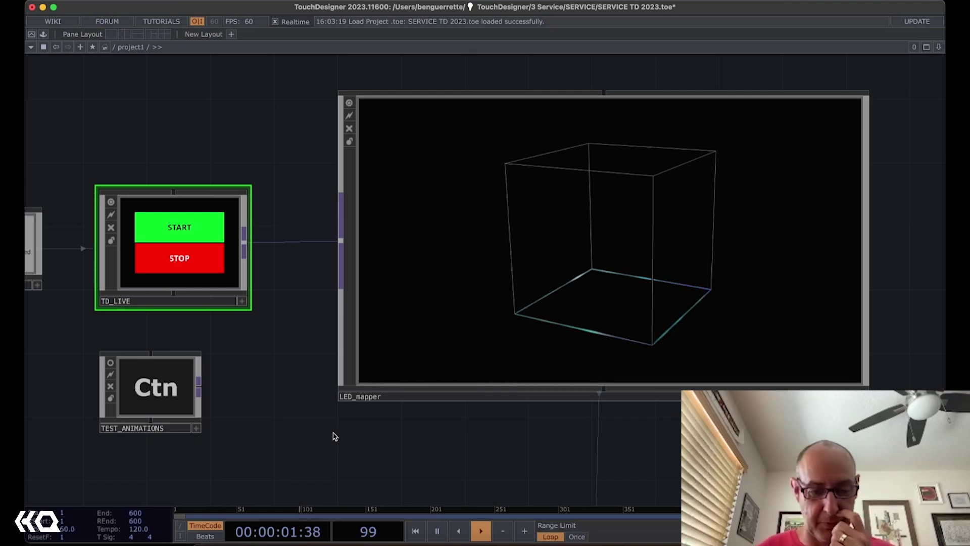
# - In Finder, preview the ABSTRACT map images from ABSTRACT A.png to ABSTRACT TO PLANE.png in the SERVICE project's MAPS folder
pyautogui.click(228, 544)
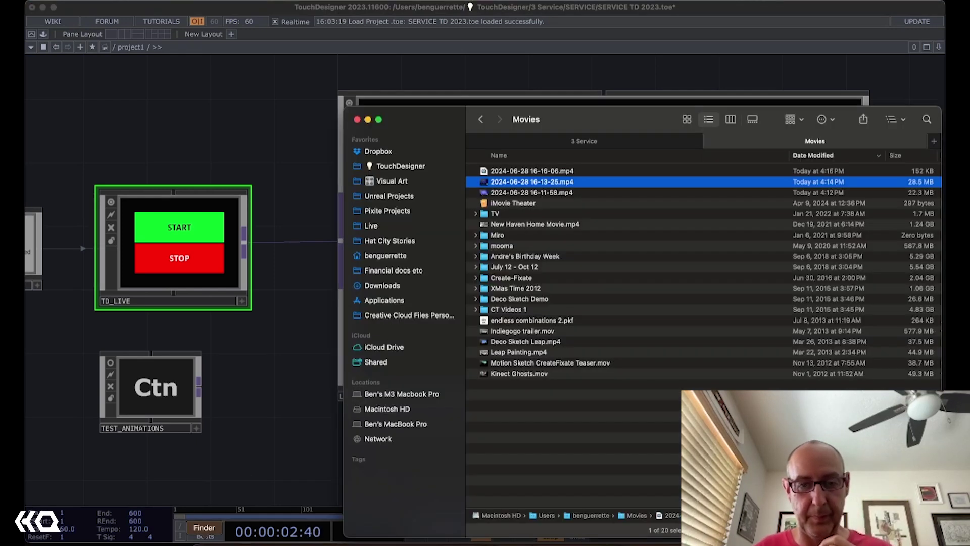
pyautogui.click(587, 143)
pyautogui.click(528, 246)
pyautogui.press('space')
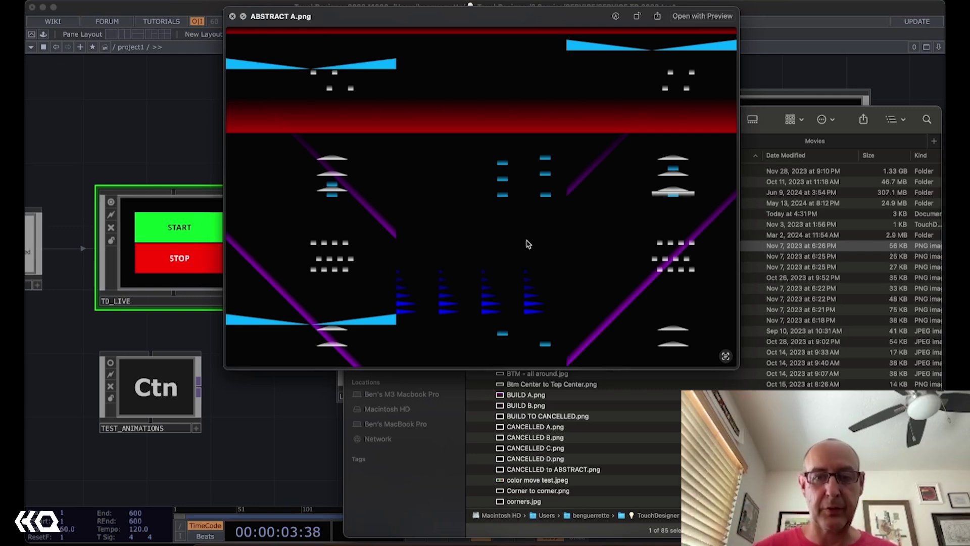
pyautogui.press('Down')
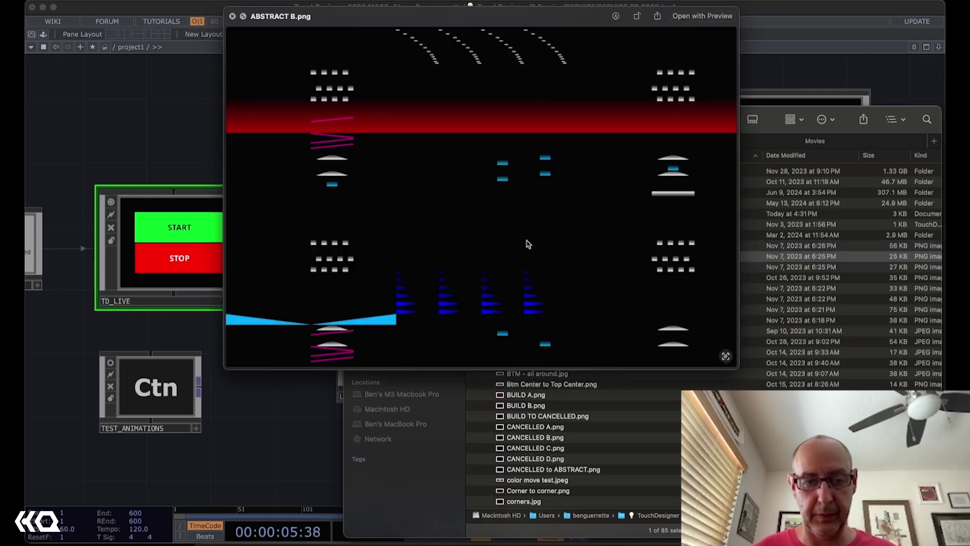
pyautogui.press('Down')
pyautogui.press('Down')
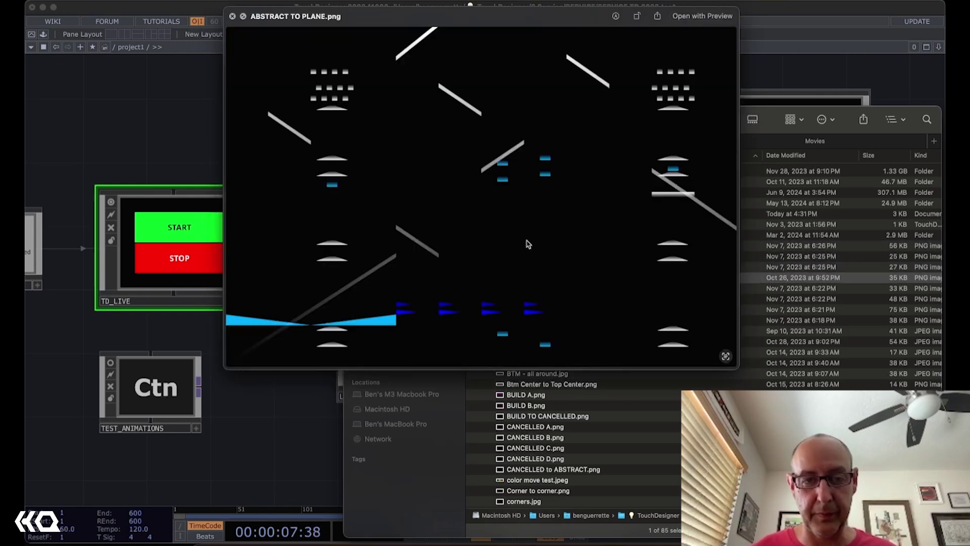
# - Preview the map images from ALARM A.png through ALARM to PORTAL.png, around and down.jpg and BOX Test.jpg, and close the preview
pyautogui.press('Down')
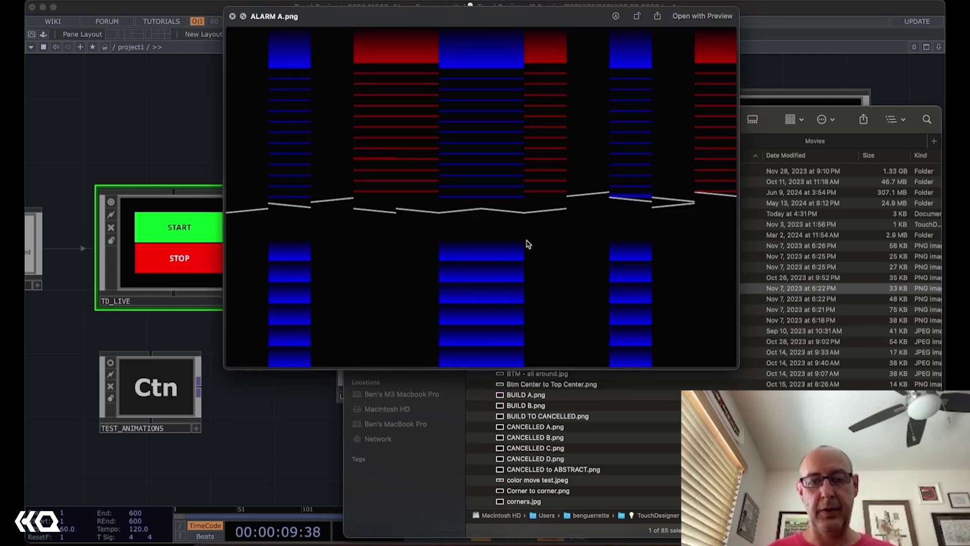
pyautogui.press('Down')
pyautogui.press('Down')
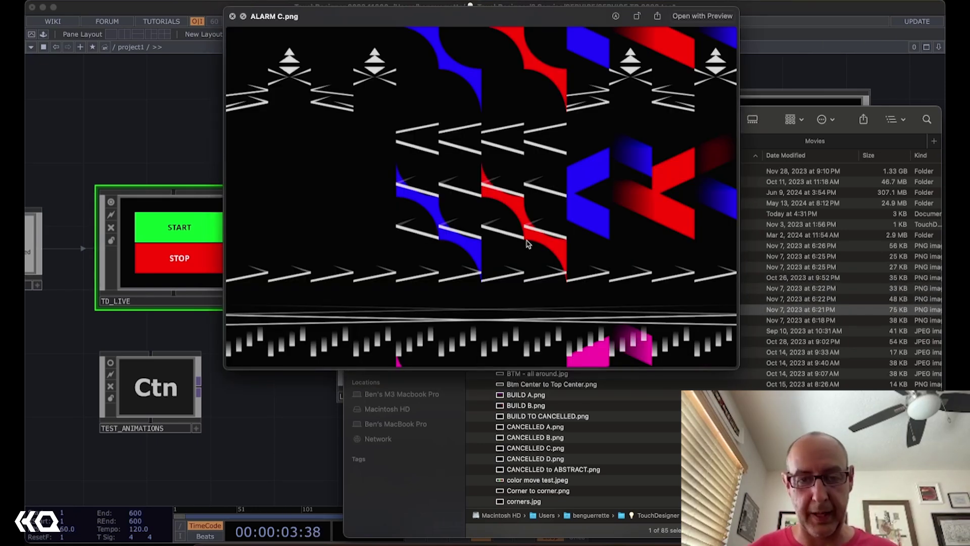
pyautogui.press('Down')
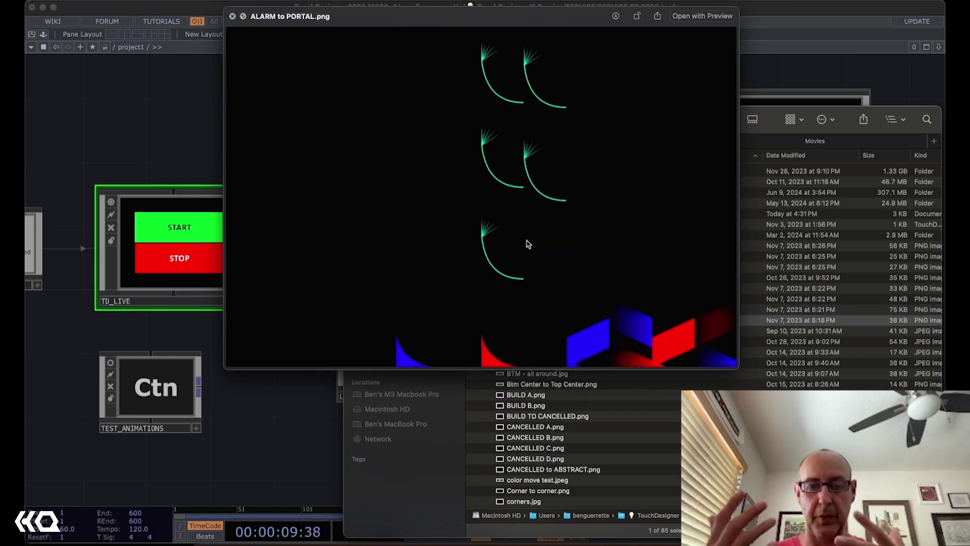
pyautogui.press('Down')
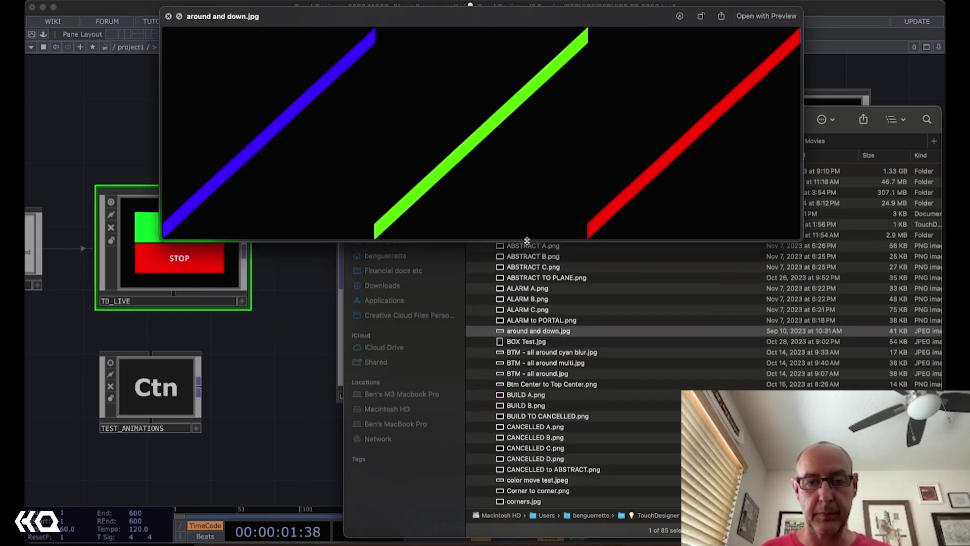
pyautogui.press('Down')
pyautogui.press('space')
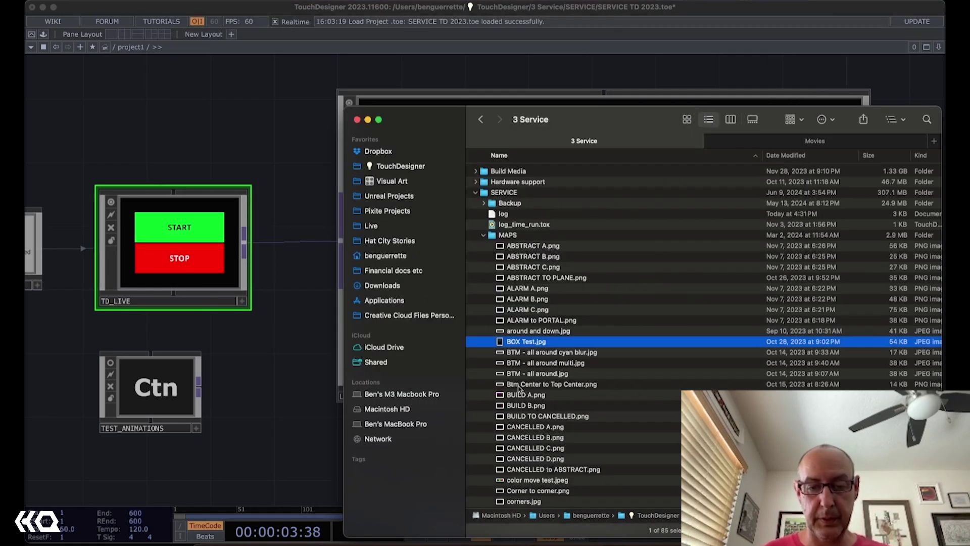
# - Preview the map images CANCELLED A.png through CANCELLED D.png and close the preview
pyautogui.click(514, 427)
pyautogui.press('space')
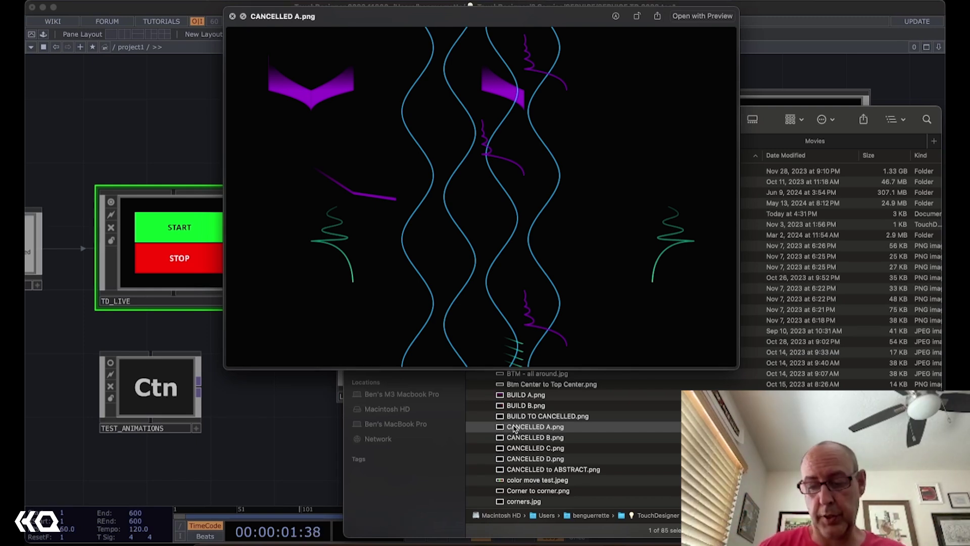
pyautogui.press('Down')
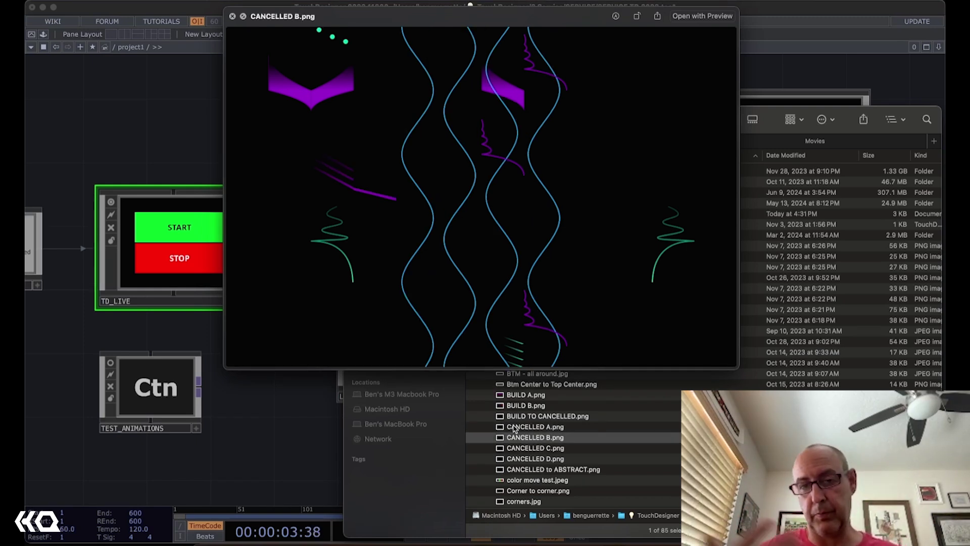
pyautogui.press('Down')
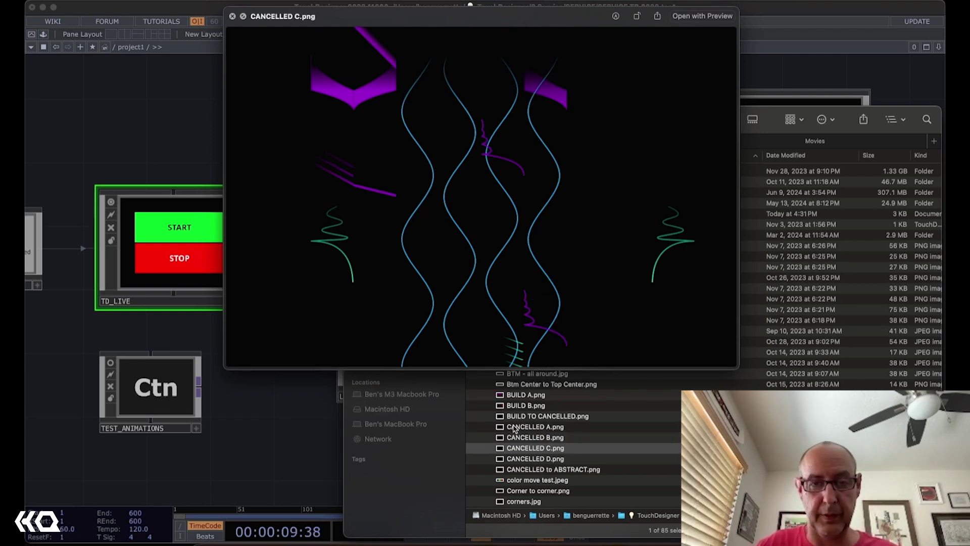
pyautogui.press('Down')
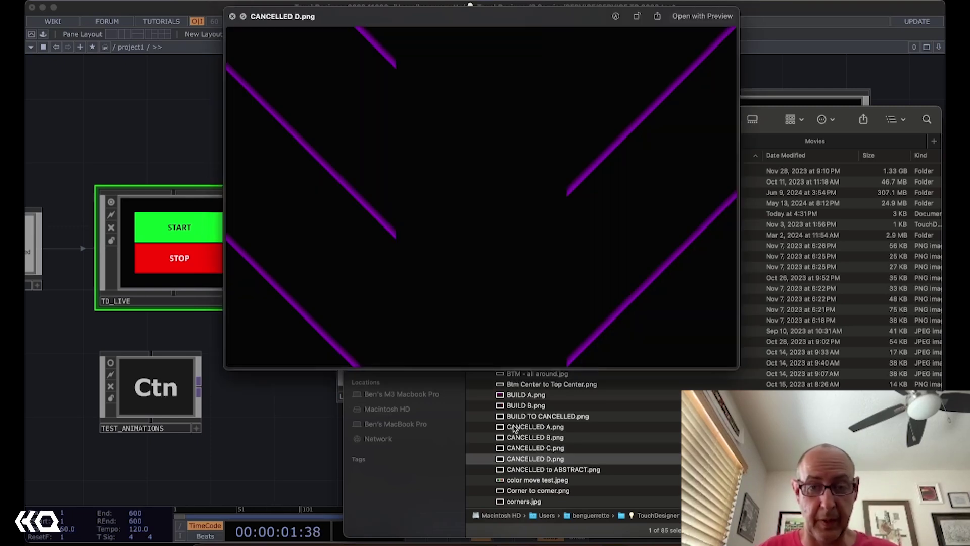
pyautogui.press('space')
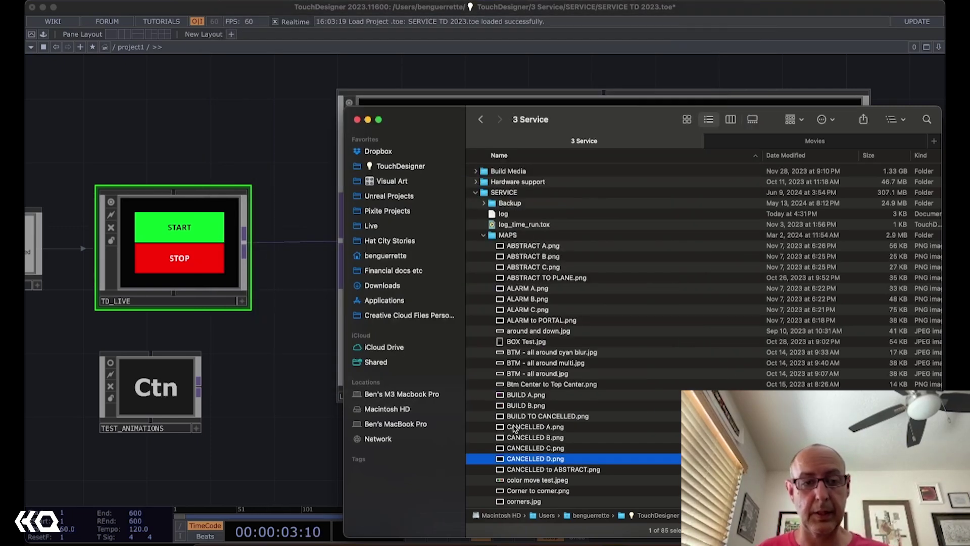
# - Switch back to the Pixel Mapping with 2D Images project in TouchDesigner and review the crop, fit and composite network
pyautogui.click(272, 387)
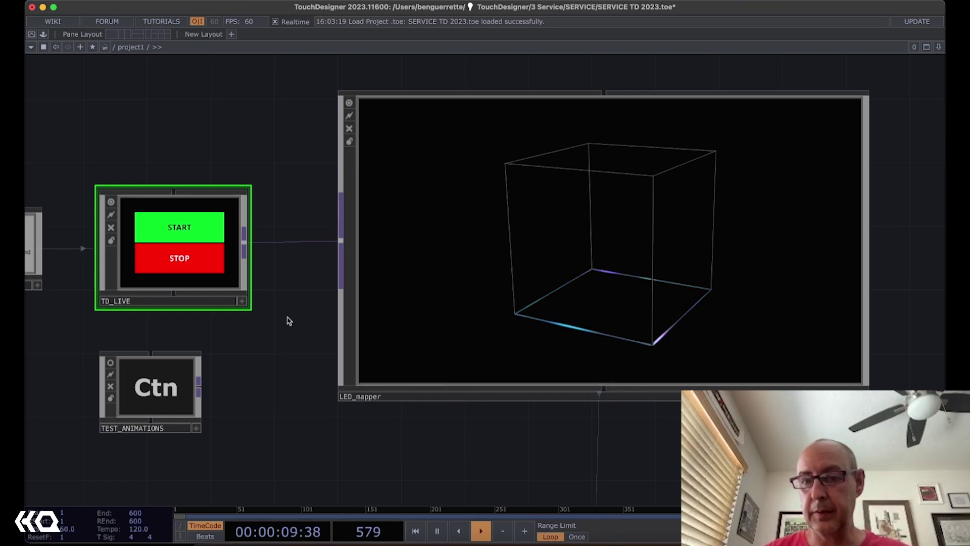
pyautogui.press('super+Tab')
pyautogui.press('super+Tab')
pyautogui.press('super+Tab')
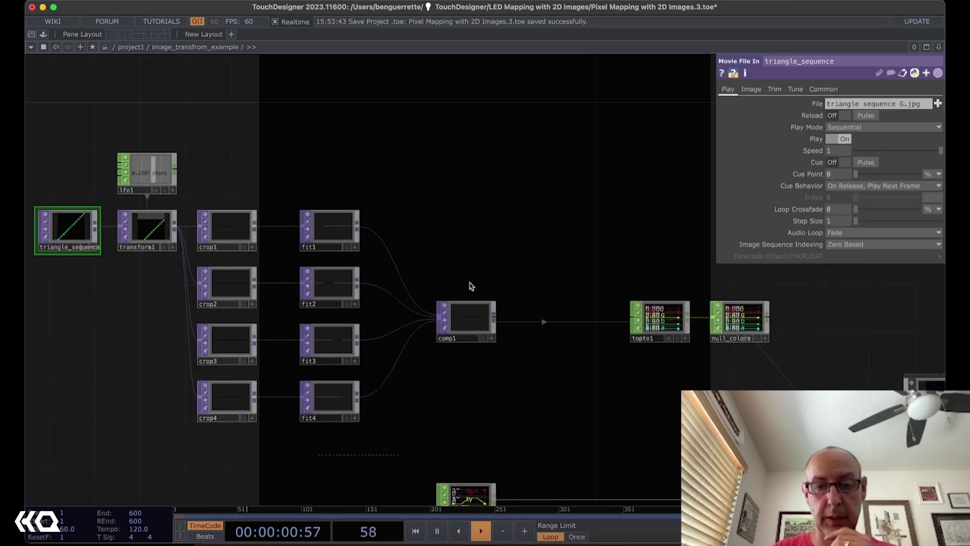
pyautogui.moveTo(448, 268); pyautogui.dragTo(384, 347)
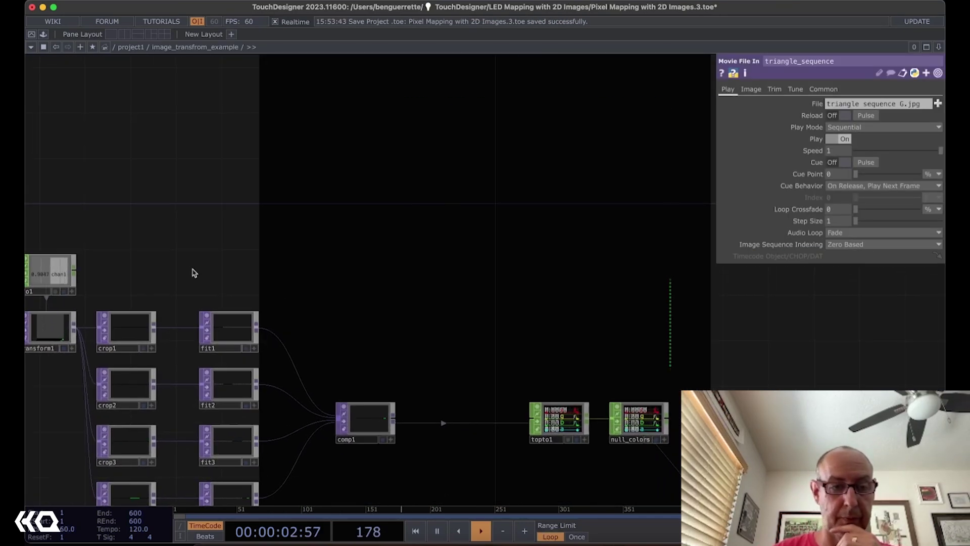
pyautogui.moveTo(188, 271); pyautogui.dragTo(210, 254)
pyautogui.scroll(-2, 210, 253)
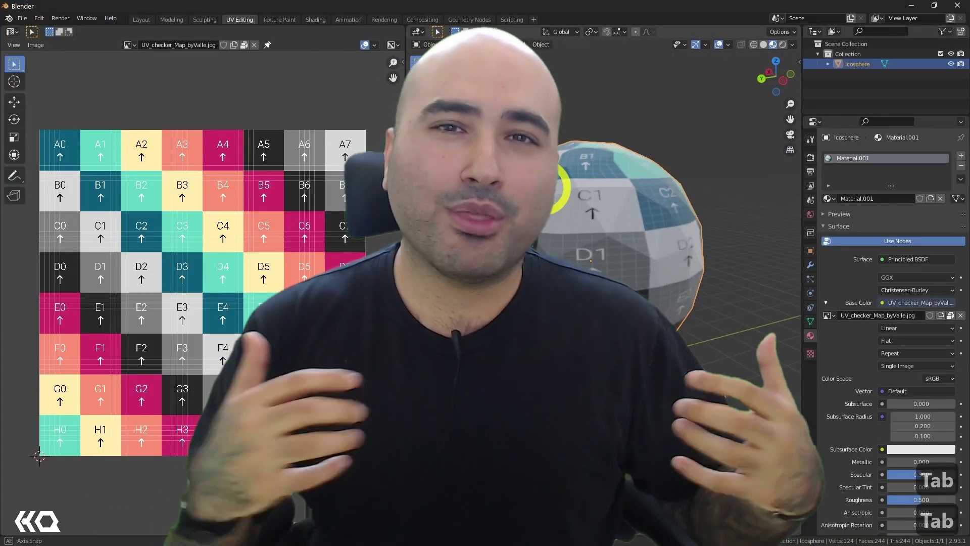
pyautogui.moveTo(545, 187); pyautogui.dragTo(575, 186, button='middle')
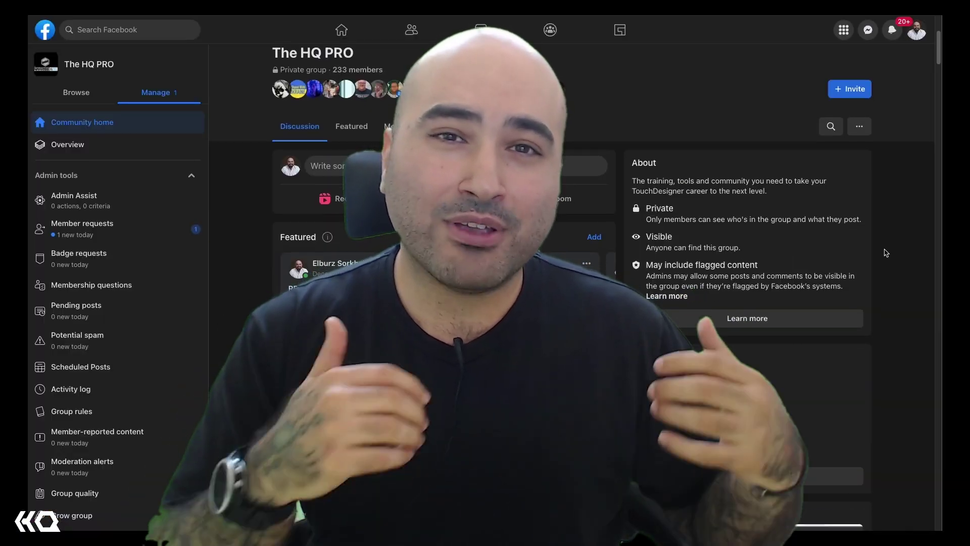
pyautogui.scroll(-3, 885, 252)
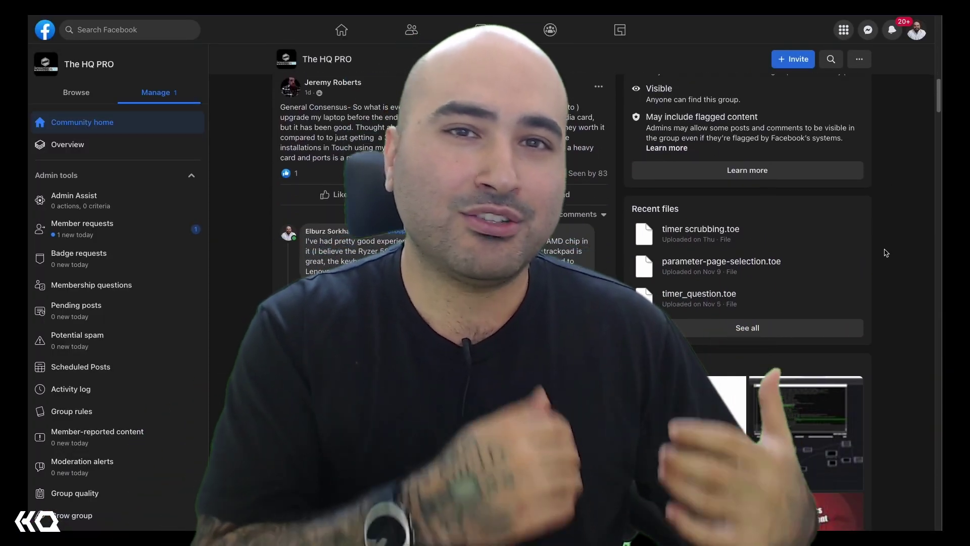
pyautogui.scroll(-5, 886, 253)
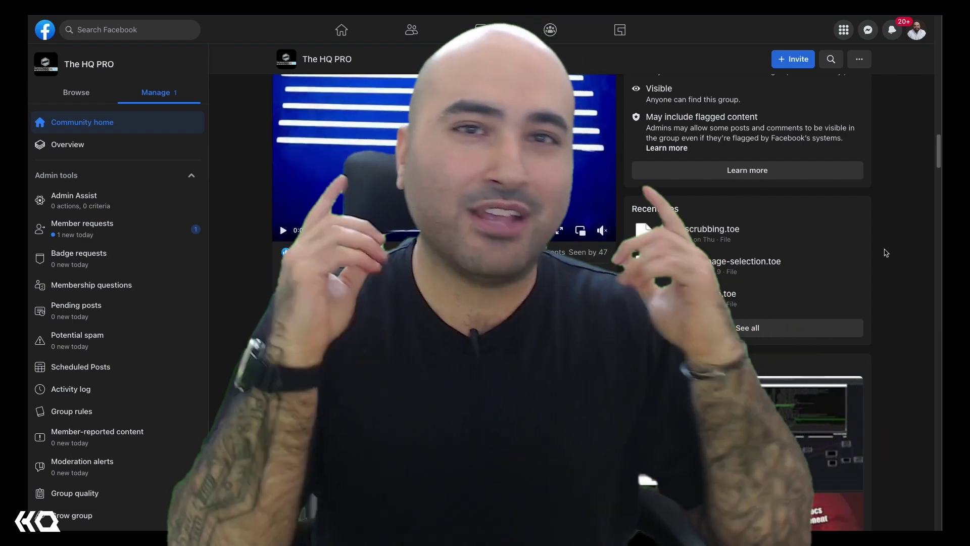